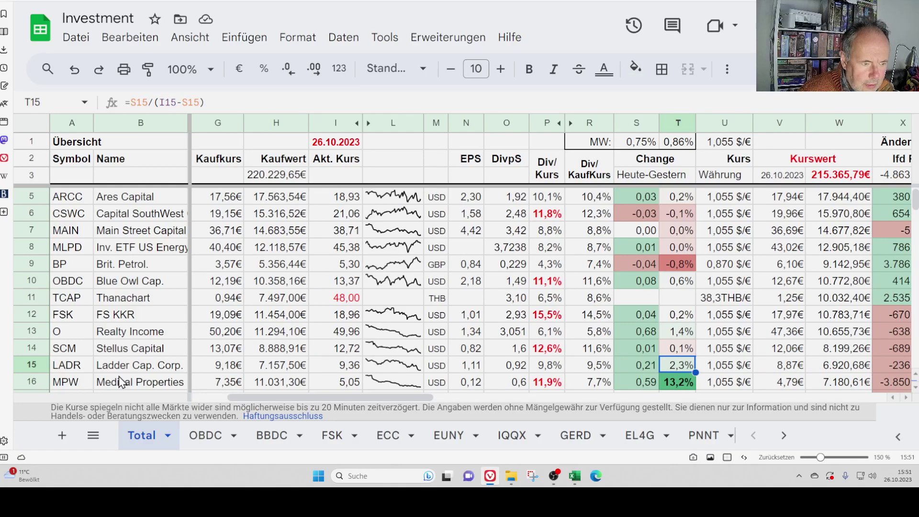
Step: Examine the Ladder Cap. Corp. row across its purchase, price, dividend, change and currency columns
{"action": "key", "text": "Left"}
{"action": "key", "text": "Left"}
{"action": "key", "text": "Left"}
{"action": "key", "text": "Left"}
{"action": "key", "text": "Left"}
{"action": "key", "text": "Left"}
{"action": "key", "text": "Left"}
{"action": "key", "text": "Left"}
{"action": "key", "text": "Left"}
{"action": "key", "text": "Left"}
{"action": "key", "text": "Left"}
{"action": "key", "text": "Left"}
{"action": "key", "text": "Left"}
{"action": "key", "text": "Left"}
{"action": "key", "text": "Left"}
{"action": "key", "text": "Right"}
{"action": "key", "text": "Right"}
{"action": "key", "text": "Right"}
{"action": "key", "text": "Right"}
{"action": "key", "text": "Right"}
{"action": "key", "text": "Right"}
{"action": "key", "text": "Right"}
{"action": "key", "text": "Right"}
{"action": "key", "text": "Right"}
{"action": "key", "text": "Right"}
{"action": "key", "text": "Right"}
{"action": "key", "text": "Right"}
{"action": "key", "text": "Right"}
{"action": "key", "text": "Right"}
{"action": "key", "text": "Right"}
{"action": "key", "text": "Right"}
{"action": "key", "text": "Right"}
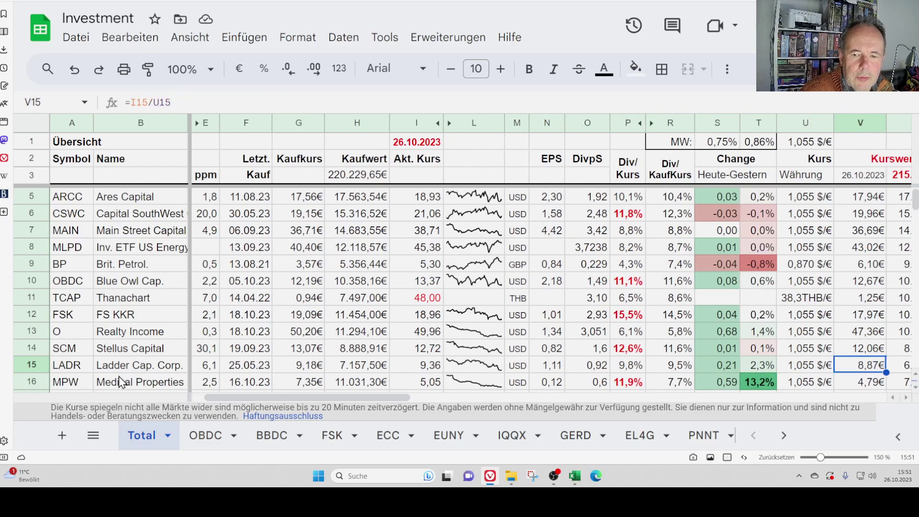
Step: Check the current dividend yield in the Div/Kurs column of the Ladder Cap. Corp. row
{"action": "key", "text": "Left"}
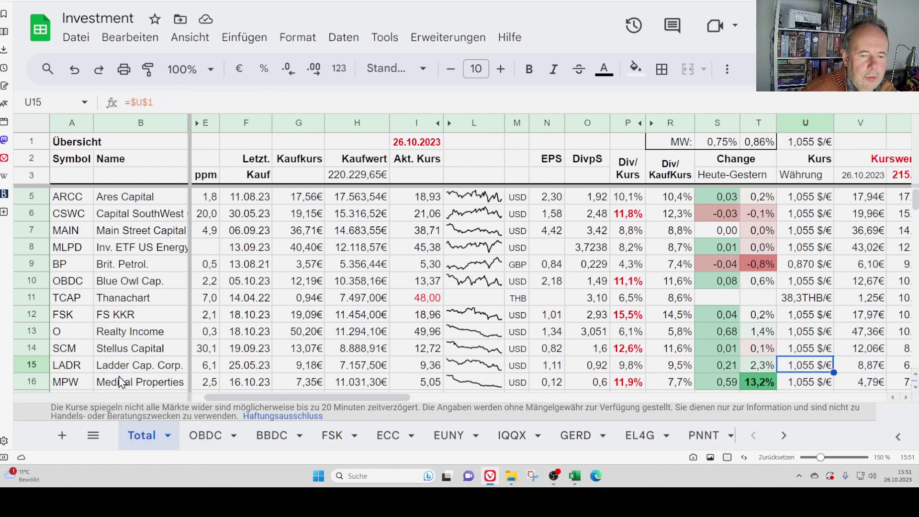
{"action": "key", "text": "Left"}
{"action": "key", "text": "Left"}
{"action": "key", "text": "Left"}
{"action": "key", "text": "Left"}
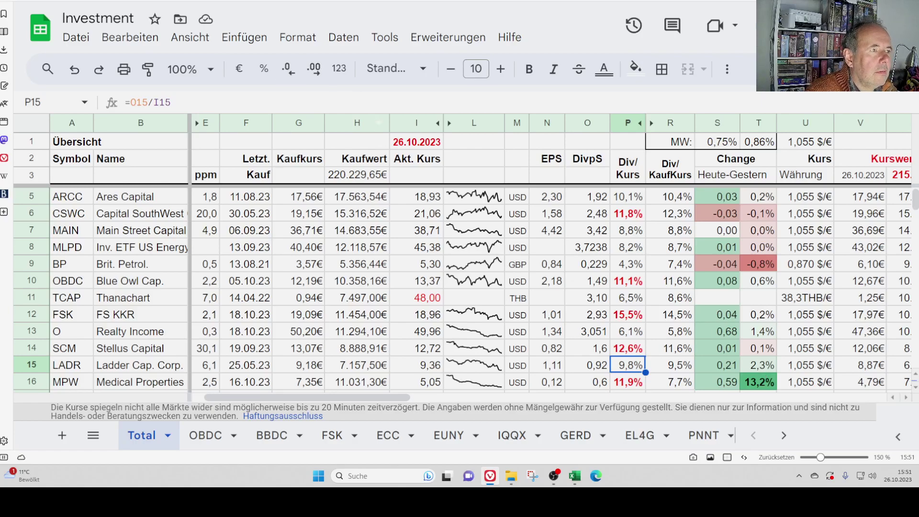
Step: Switch to the Stock Data spreadsheet's LADR sheet and select the Q3 2023 Loans figure
{"action": "left_click", "coordinate": [213, 7]}
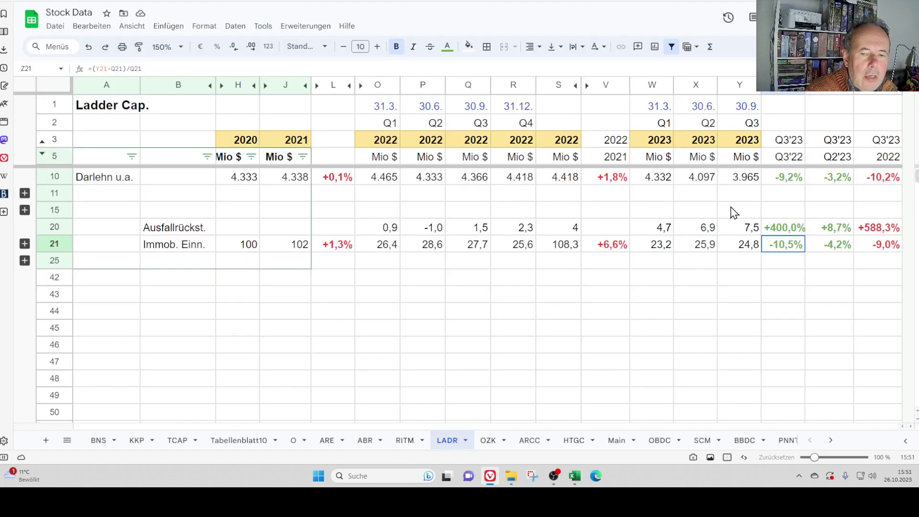
{"action": "left_click", "coordinate": [754, 159]}
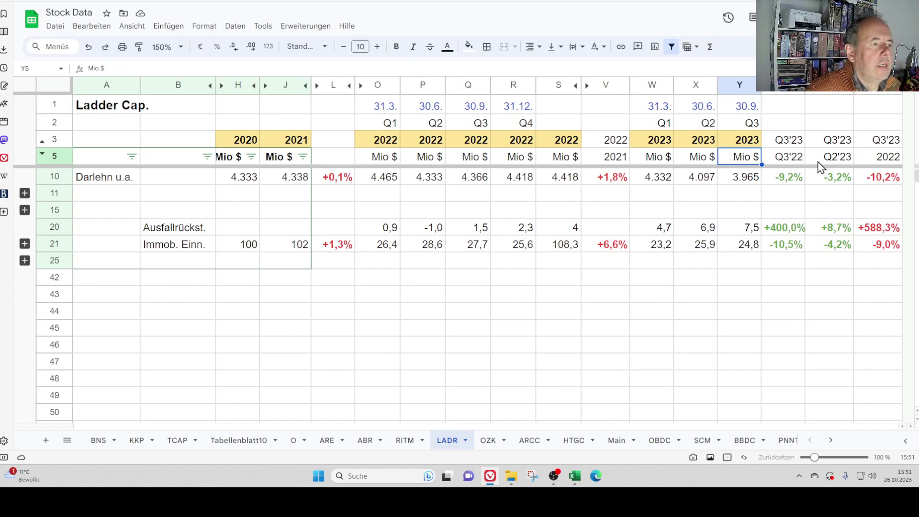
{"action": "key", "text": "Down"}
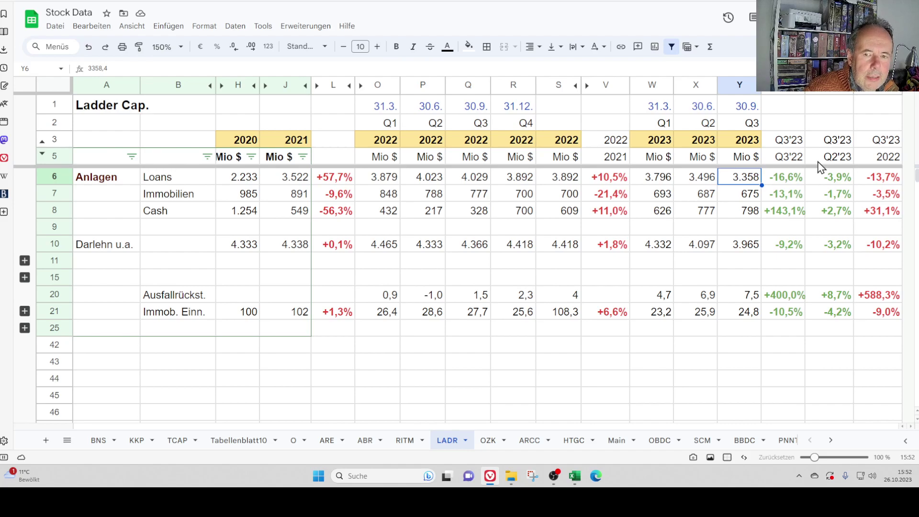
Step: Compare the Loans figures across the first three quarters of 2023
{"action": "key", "text": "shift+Right"}
{"action": "key", "text": "shift+Right"}
{"action": "key", "text": "shift+Left"}
{"action": "key", "text": "shift+Left"}
{"action": "key", "text": "shift+Right"}
{"action": "key", "text": "shift+Right"}
{"action": "key", "text": "shift+Left"}
{"action": "key", "text": "Left"}
{"action": "key", "text": "Left"}
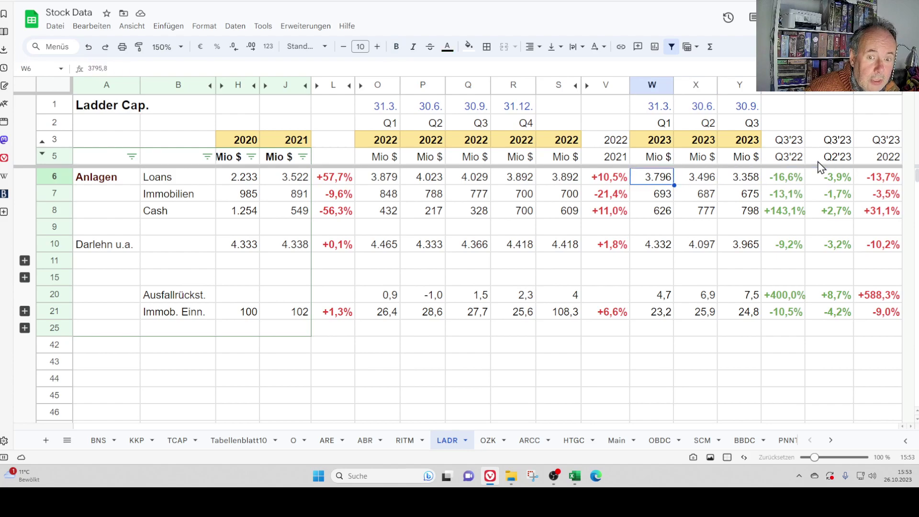
{"action": "key", "text": "Right"}
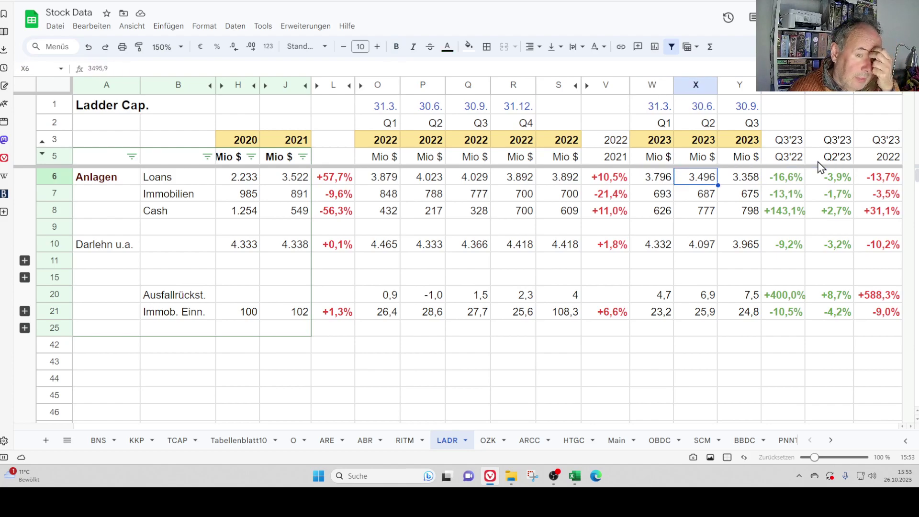
{"action": "key", "text": "Left"}
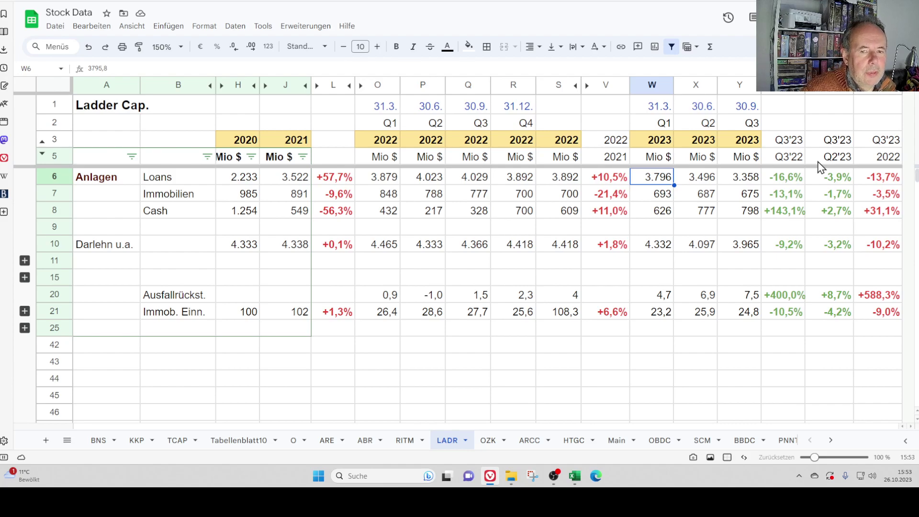
{"action": "key", "text": "Right"}
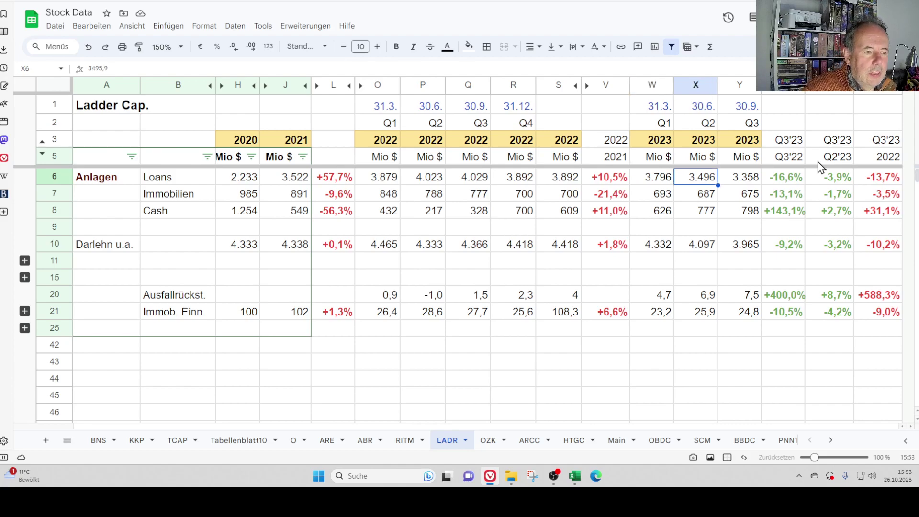
{"action": "key", "text": "Right"}
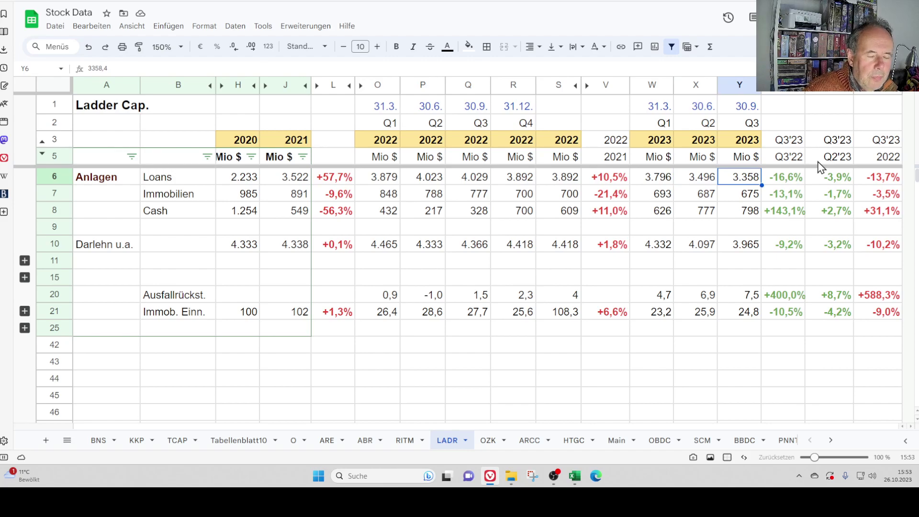
Step: Compare the Immobilien figures for Q1 through Q3 2023
{"action": "key", "text": "Down"}
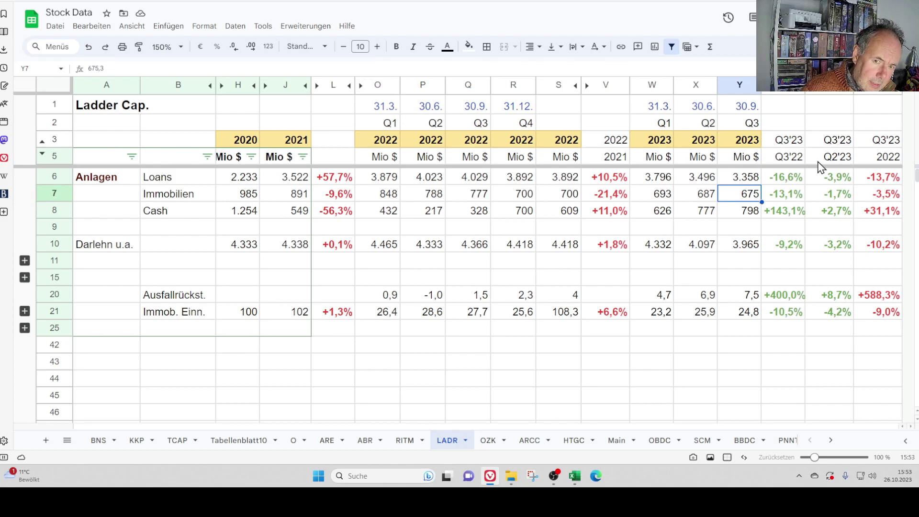
{"action": "key", "text": "Left"}
{"action": "key", "text": "Left"}
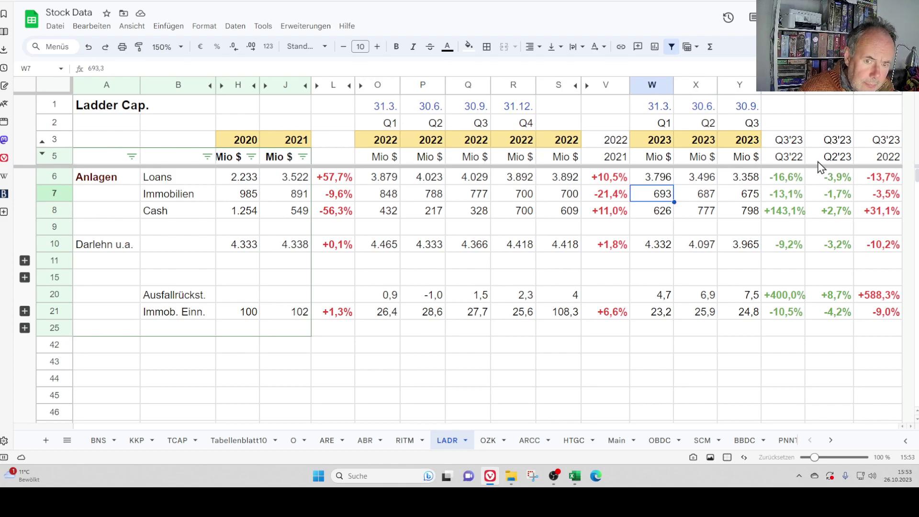
{"action": "key", "text": "Right"}
{"action": "key", "text": "Right"}
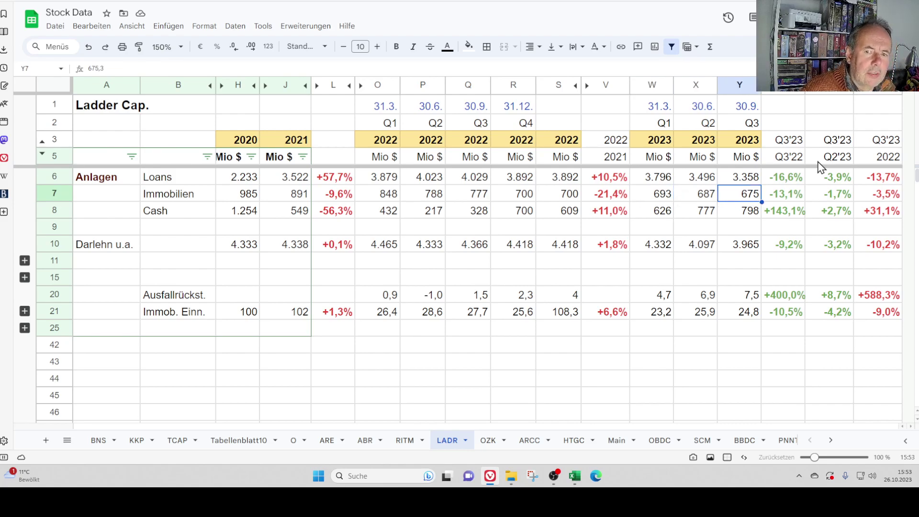
Step: Trace the Cash row from Q3 2023 back to Q2 2022 and return to the Q3 2023 figure
{"action": "key", "text": "Down"}
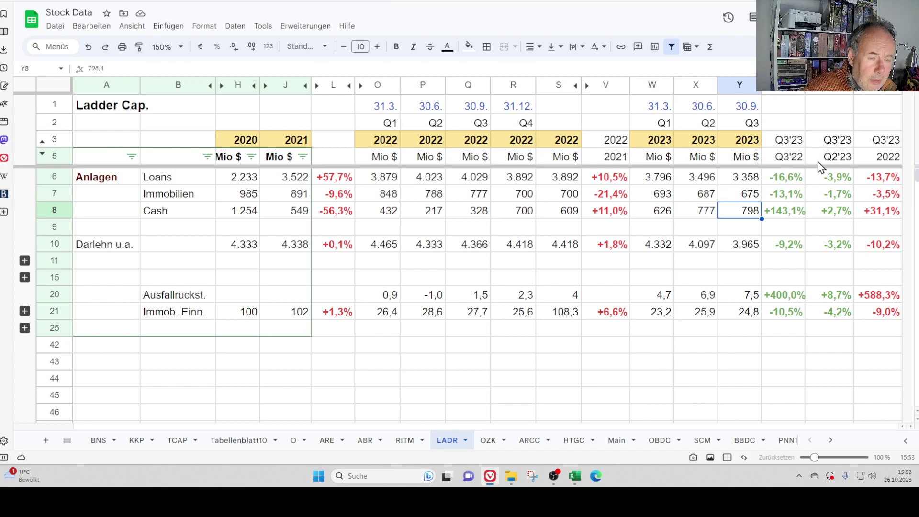
{"action": "key", "text": "Left"}
{"action": "key", "text": "Left"}
{"action": "key", "text": "Left"}
{"action": "key", "text": "Left"}
{"action": "key", "text": "Left"}
{"action": "key", "text": "Left"}
{"action": "key", "text": "Left"}
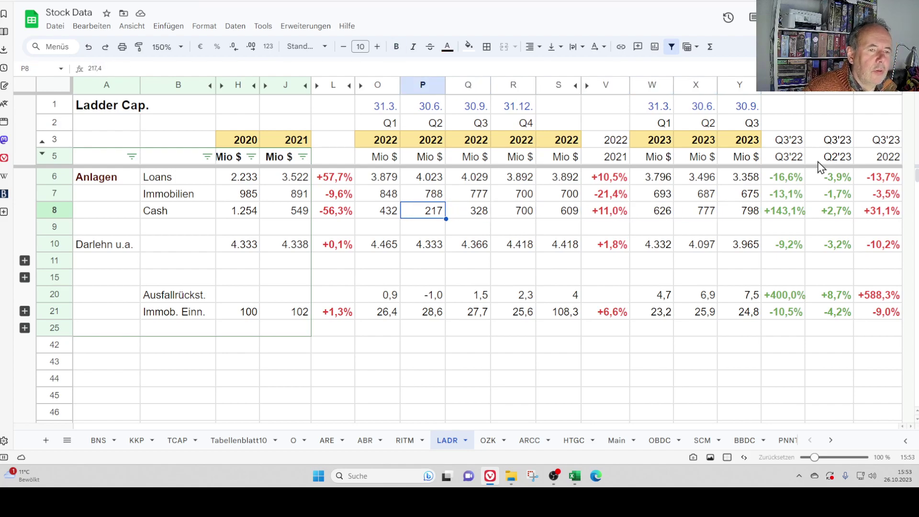
{"action": "key", "text": "Right"}
{"action": "key", "text": "Right"}
{"action": "key", "text": "Right"}
{"action": "key", "text": "Right"}
{"action": "key", "text": "Right"}
{"action": "key", "text": "Right"}
{"action": "key", "text": "Right"}
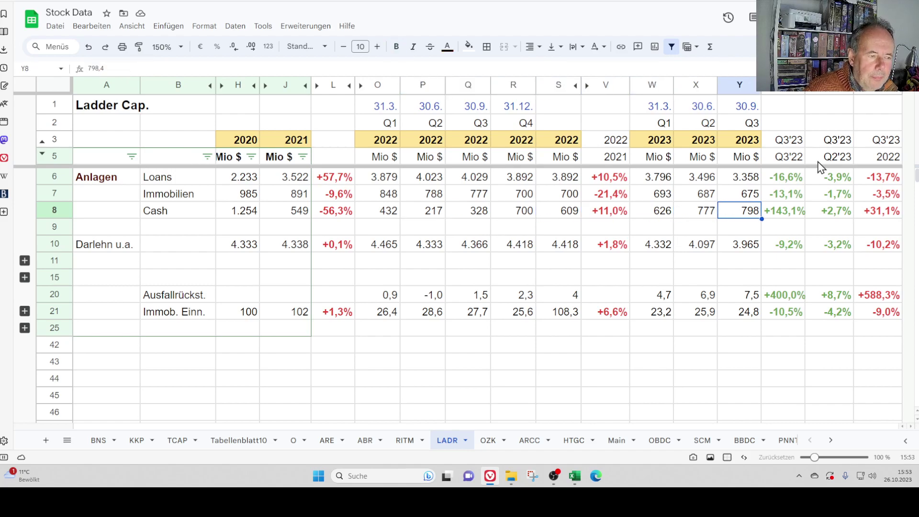
Step: Trace the Darlehn u.a. row from Q3 2023 back to Q1 2022 and return to the Q3 2023 figure
{"action": "key", "text": "Down"}
{"action": "key", "text": "Down"}
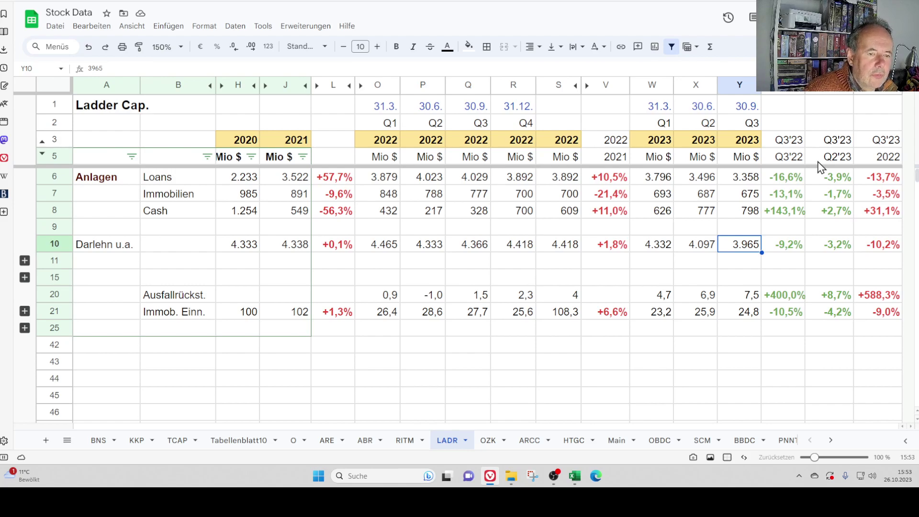
{"action": "key", "text": "Left"}
{"action": "key", "text": "Left"}
{"action": "key", "text": "Left"}
{"action": "key", "text": "Left"}
{"action": "key", "text": "Left"}
{"action": "key", "text": "Left"}
{"action": "key", "text": "Left"}
{"action": "key", "text": "Left"}
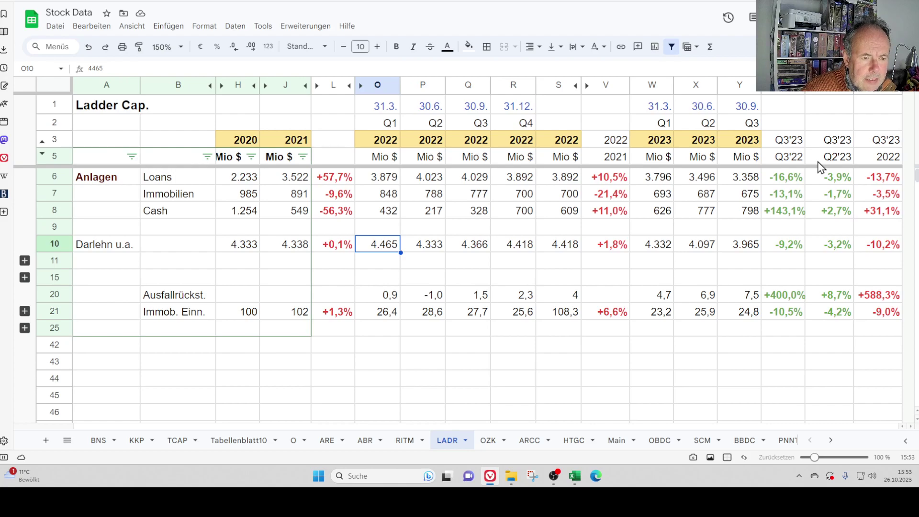
{"action": "key", "text": "Right"}
{"action": "key", "text": "Right"}
{"action": "key", "text": "Right"}
{"action": "key", "text": "Right"}
{"action": "key", "text": "Right"}
{"action": "key", "text": "Right"}
{"action": "key", "text": "Right"}
{"action": "key", "text": "Right"}
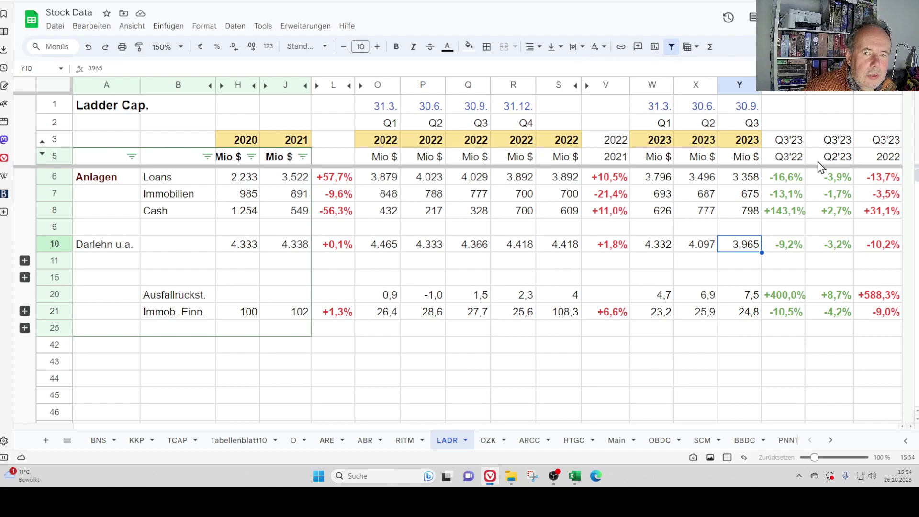
Step: Review the percentage changes from Q2'23 to Q3'23 for Darlehn u.a. and the Anlagen rows, ending on the Q3 2023 Darlehn figure
{"action": "key", "text": "Right"}
{"action": "key", "text": "Right"}
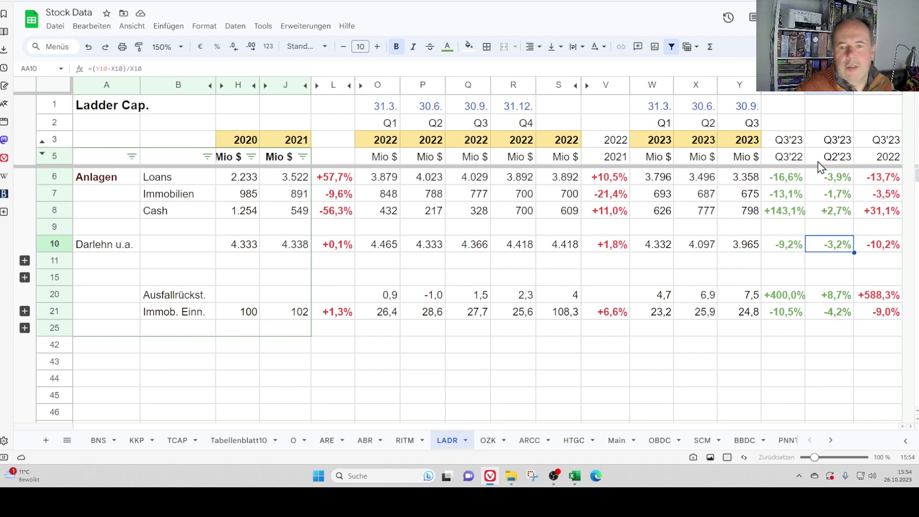
{"action": "key", "text": "Up"}
{"action": "key", "text": "Up"}
{"action": "key", "text": "Up"}
{"action": "key", "text": "Up"}
{"action": "key", "text": "Down"}
{"action": "key", "text": "Down"}
{"action": "key", "text": "Down"}
{"action": "key", "text": "Down"}
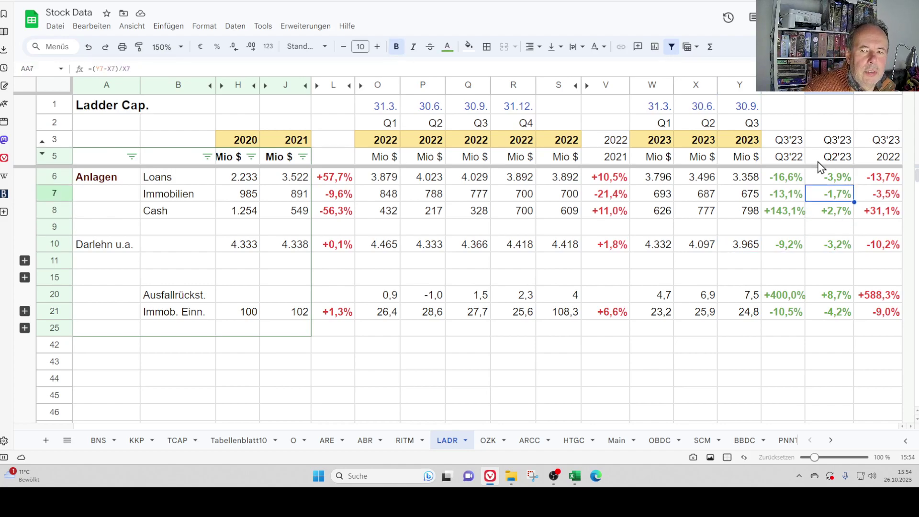
{"action": "key", "text": "Left"}
{"action": "key", "text": "Left"}
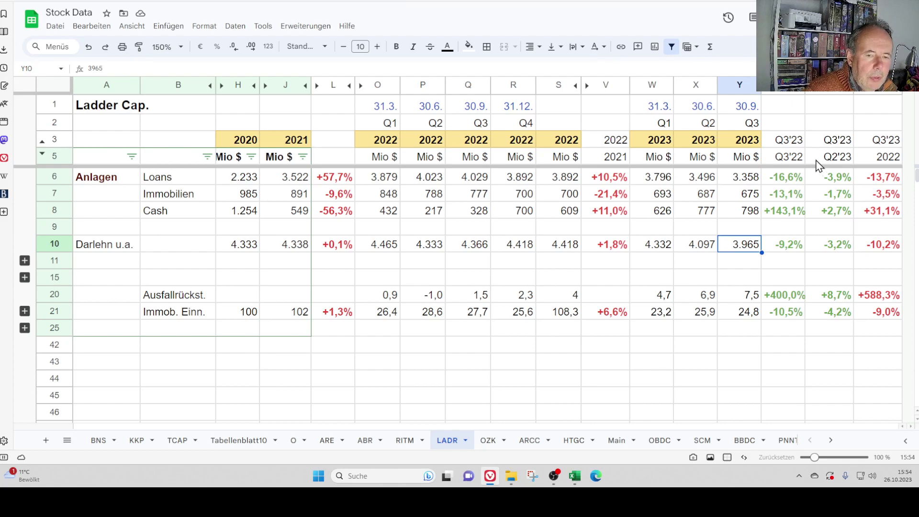
Step: Expand the collapsed Passiva row group and compare its Eigenkapital amounts across the 2023 quarters
{"action": "left_click", "coordinate": [24, 261]}
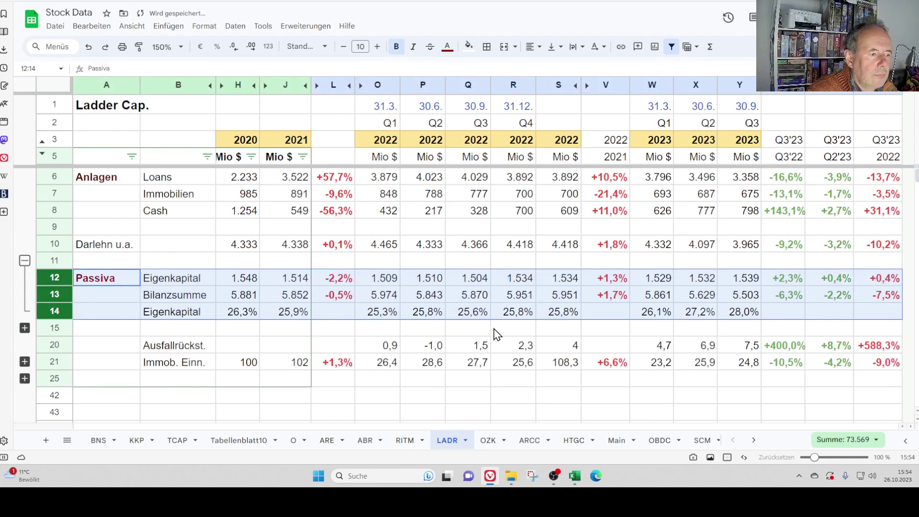
{"action": "left_click", "coordinate": [754, 280]}
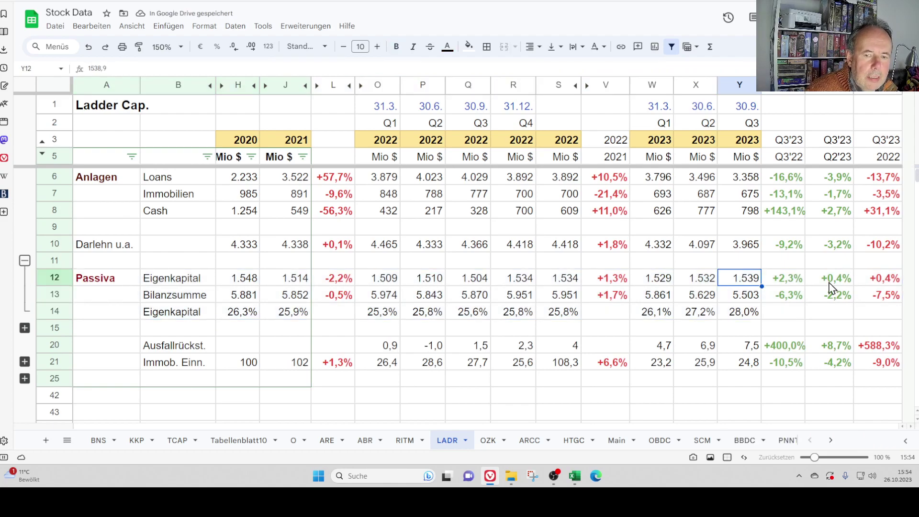
{"action": "key", "text": "Left"}
{"action": "key", "text": "Left"}
{"action": "key", "text": "Right"}
{"action": "key", "text": "Right"}
{"action": "key", "text": "Left"}
{"action": "key", "text": "Left"}
{"action": "key", "text": "Right"}
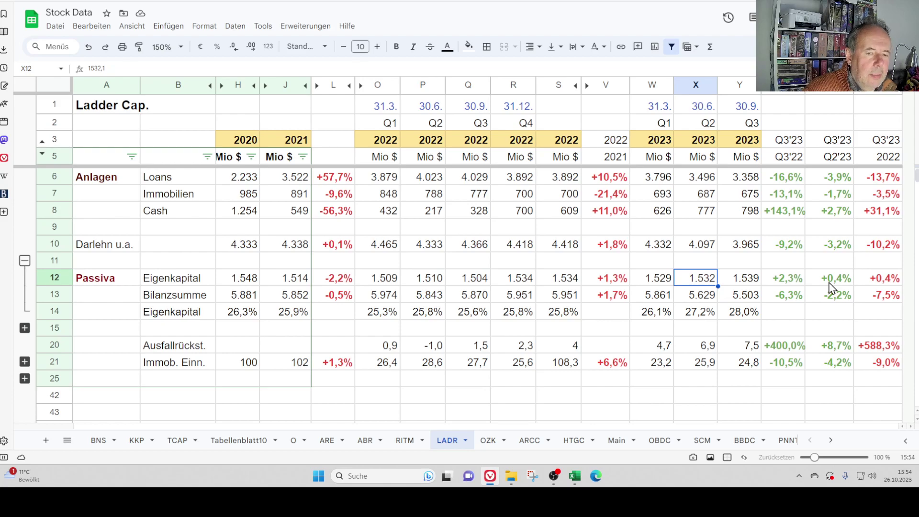
{"action": "key", "text": "Left"}
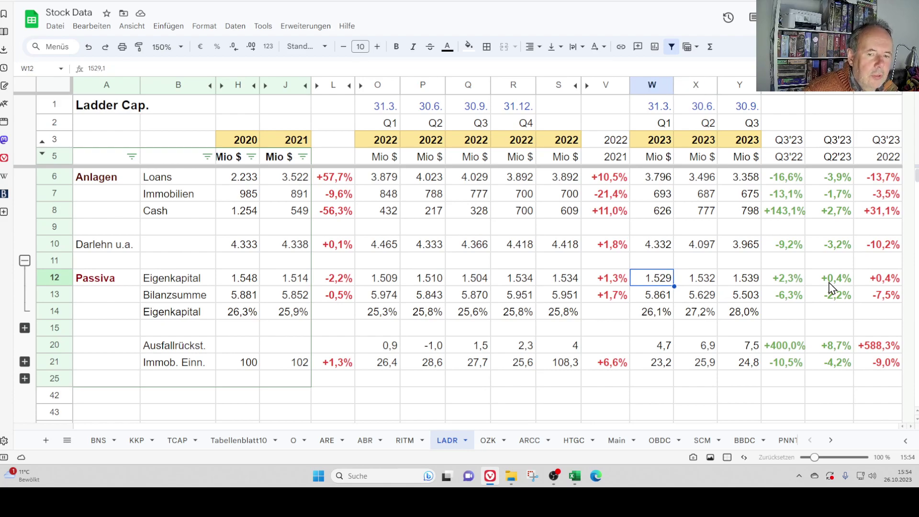
{"action": "key", "text": "Right"}
{"action": "key", "text": "Right"}
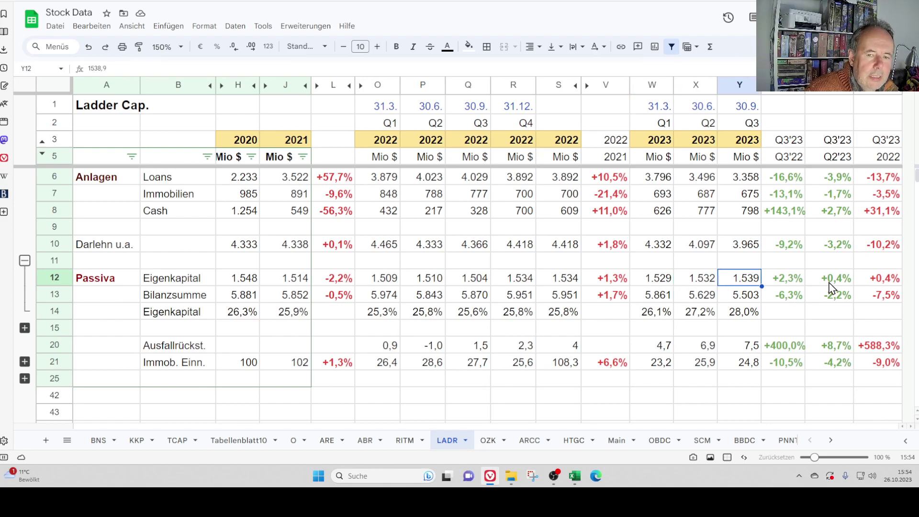
Step: Check the Q3 2023 Bilanzsumme and trace the Eigenkapital percentage from Q3 2023 back to 2021 and forward again
{"action": "key", "text": "Down"}
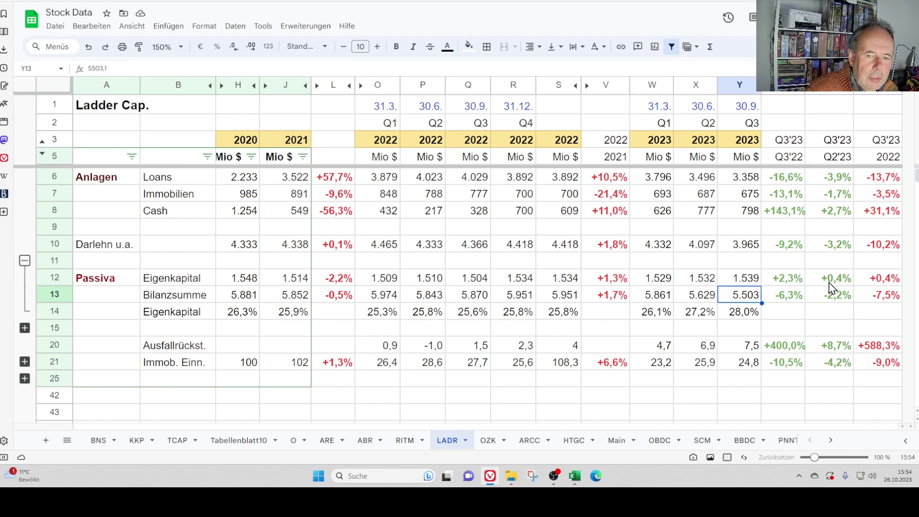
{"action": "key", "text": "Down"}
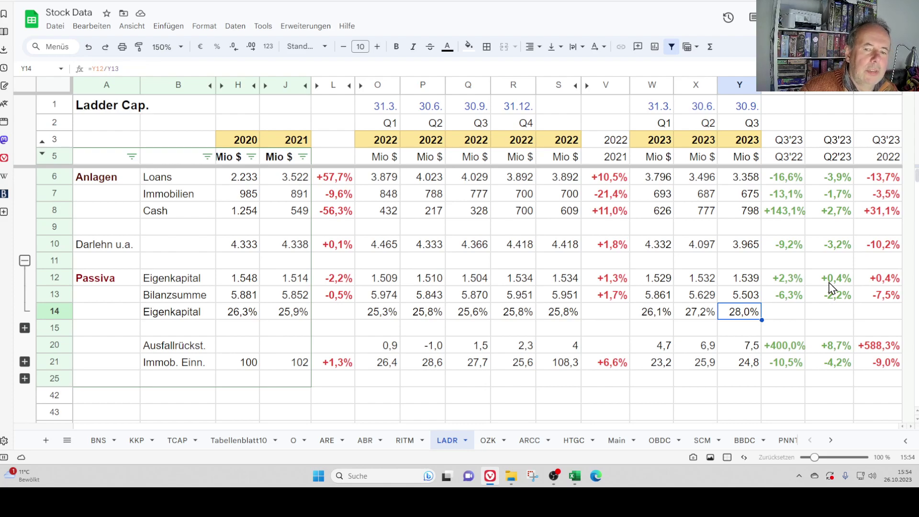
{"action": "key", "text": "Left"}
{"action": "key", "text": "Left"}
{"action": "key", "text": "Left"}
{"action": "key", "text": "Left"}
{"action": "key", "text": "Left"}
{"action": "key", "text": "Left"}
{"action": "key", "text": "Left"}
{"action": "key", "text": "Left"}
{"action": "key", "text": "Left"}
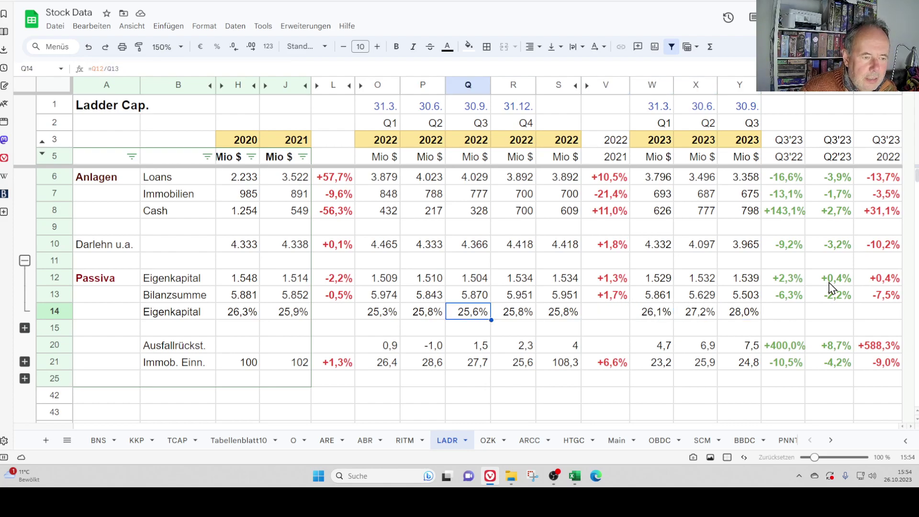
{"action": "key", "text": "Left"}
{"action": "key", "text": "Left"}
{"action": "key", "text": "Right"}
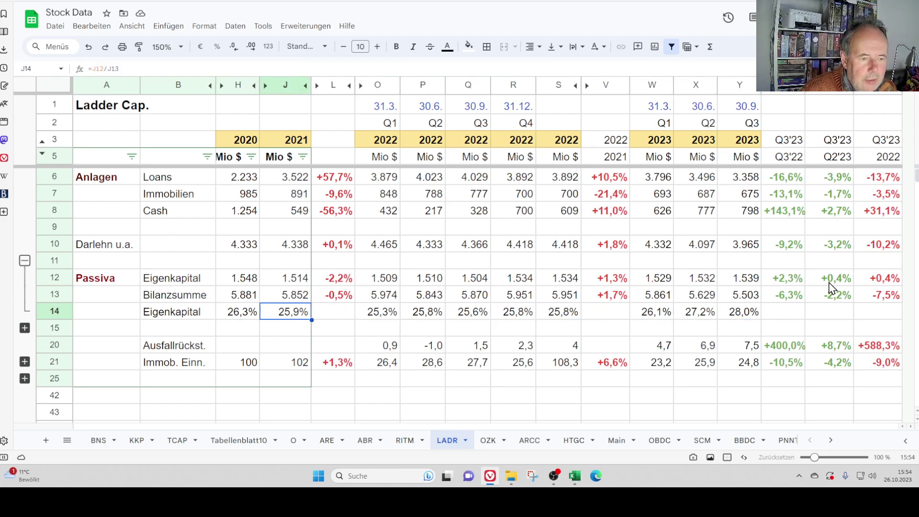
{"action": "key", "text": "Right"}
{"action": "key", "text": "Right"}
{"action": "key", "text": "Right"}
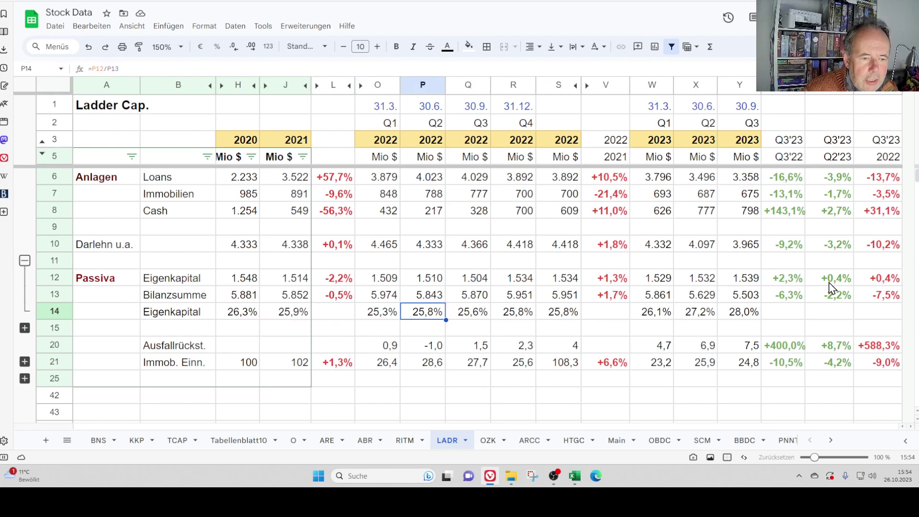
{"action": "key", "text": "Right"}
{"action": "key", "text": "Right"}
{"action": "key", "text": "Right"}
{"action": "key", "text": "Right"}
{"action": "key", "text": "Right"}
{"action": "key", "text": "Right"}
{"action": "key", "text": "Right"}
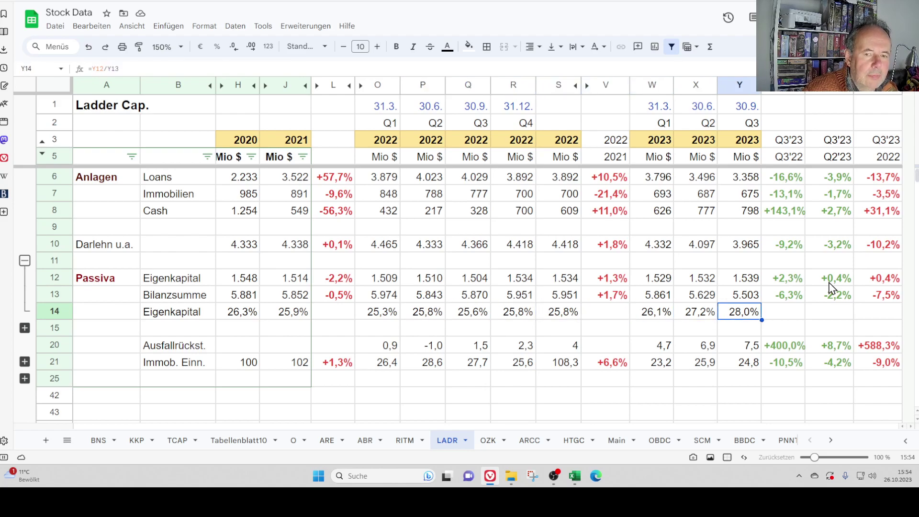
Step: Go back to the Q3 2023 Loans figure in the Anlagen section
{"action": "key", "text": "Up"}
{"action": "key", "text": "Up"}
{"action": "key", "text": "Up"}
{"action": "key", "text": "Up"}
{"action": "key", "text": "Up"}
{"action": "key", "text": "Up"}
{"action": "key", "text": "Up"}
{"action": "key", "text": "Up"}
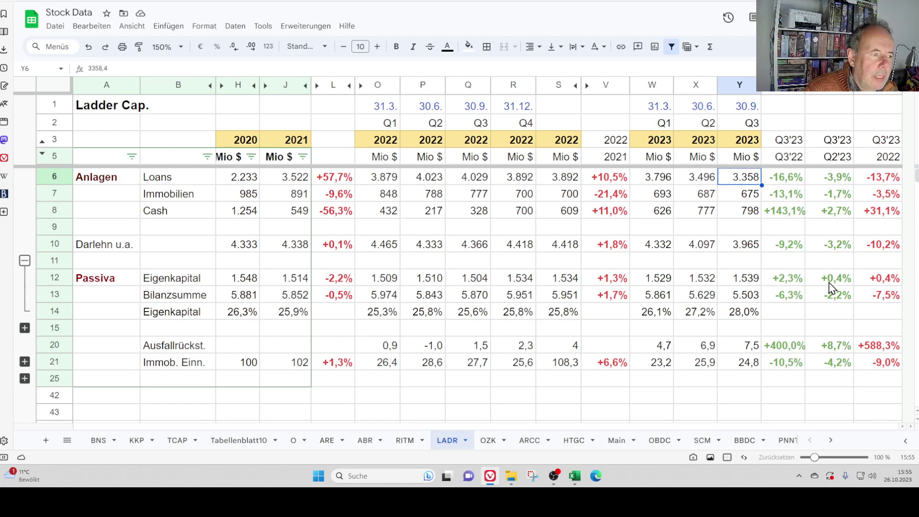
Step: Go down the Q3 2023 column past Bilanzsumme to Ausfallrückst. and compare that figure with Q2 2023
{"action": "key", "text": "Down"}
{"action": "key", "text": "Down"}
{"action": "key", "text": "Down"}
{"action": "key", "text": "Down"}
{"action": "key", "text": "Down"}
{"action": "key", "text": "Down"}
{"action": "key", "text": "Down"}
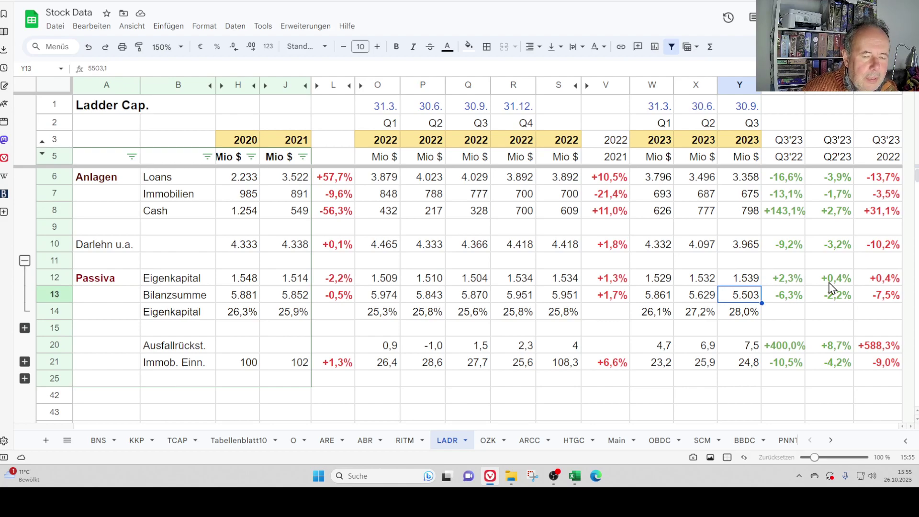
{"action": "key", "text": "Down"}
{"action": "key", "text": "Down"}
{"action": "key", "text": "Down"}
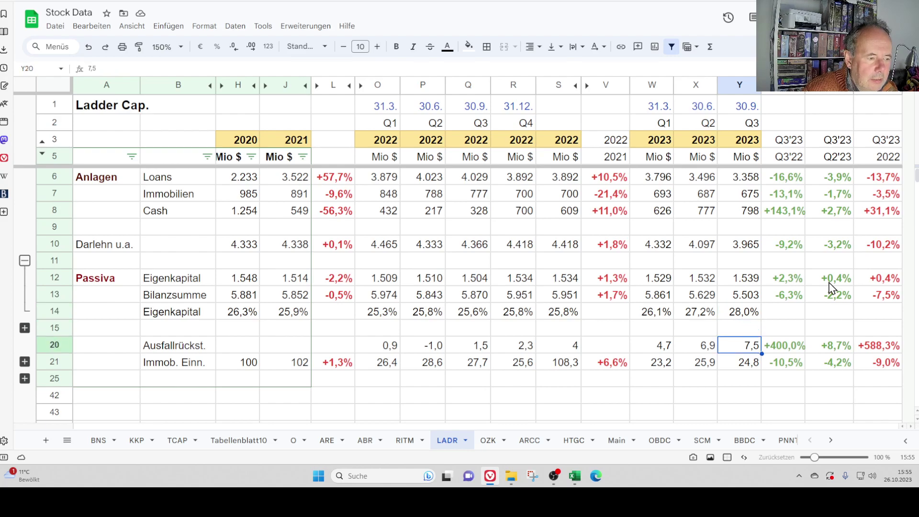
{"action": "key", "text": "Left"}
{"action": "key", "text": "Right"}
{"action": "key", "text": "Left"}
{"action": "key", "text": "Right"}
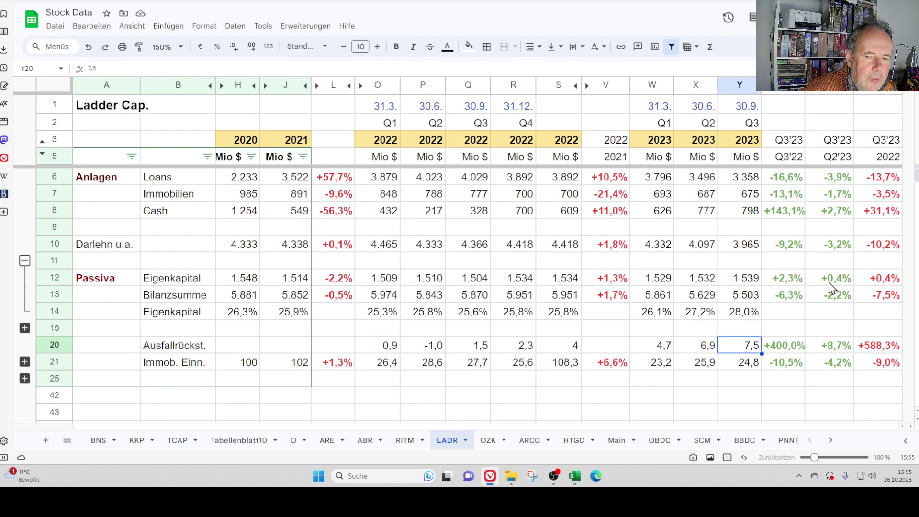
Step: Trace the Ausfallrückst. figures from Q3 2023 back to the first quarters of 2022
{"action": "key", "text": "Left"}
{"action": "key", "text": "Left"}
{"action": "key", "text": "Left"}
{"action": "key", "text": "Left"}
{"action": "key", "text": "Left"}
{"action": "key", "text": "Left"}
{"action": "key", "text": "Left"}
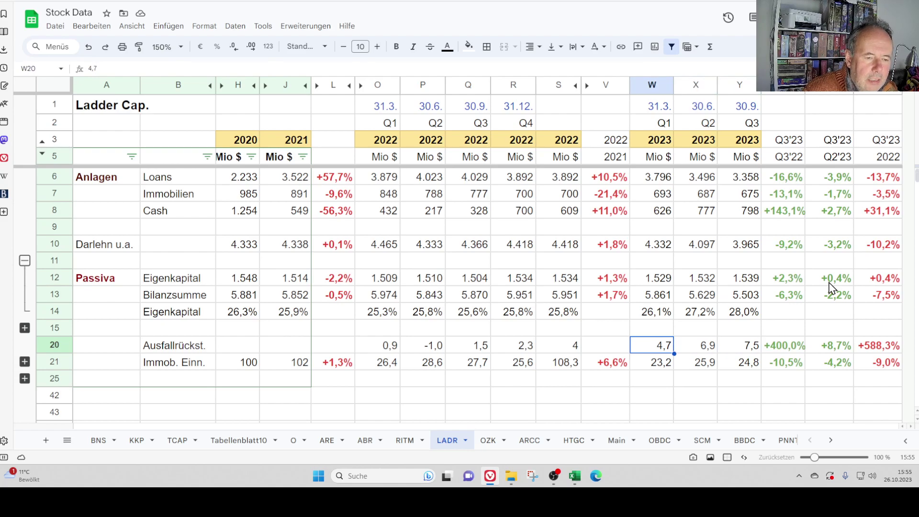
{"action": "key", "text": "Right"}
{"action": "key", "text": "Left"}
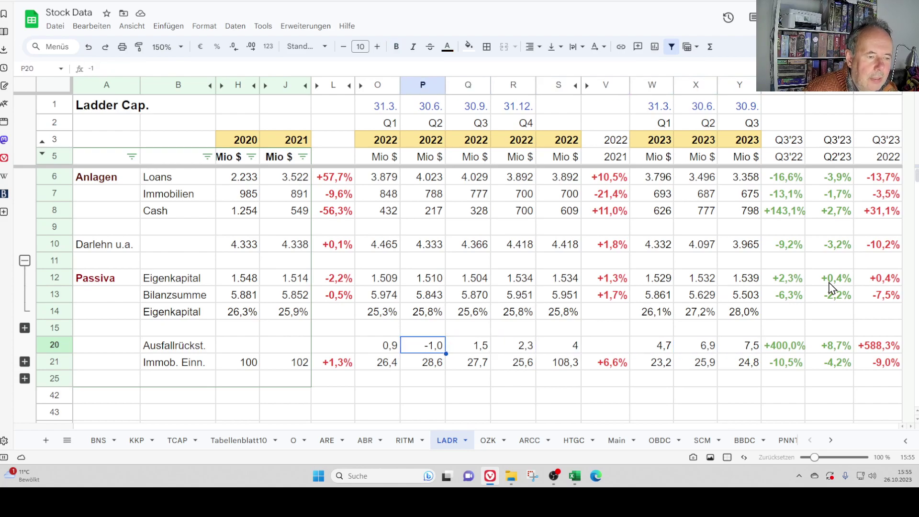
{"action": "key", "text": "Left"}
Step: Follow the Ausfallrückst. figures forward through the 2022 annual total, ending on Q3 2023
{"action": "key", "text": "Right"}
{"action": "key", "text": "Right"}
{"action": "key", "text": "Right"}
{"action": "key", "text": "Right"}
{"action": "key", "text": "Right"}
{"action": "key", "text": "Right"}
{"action": "key", "text": "Left"}
{"action": "key", "text": "Left"}
{"action": "key", "text": "Left"}
{"action": "key", "text": "Right"}
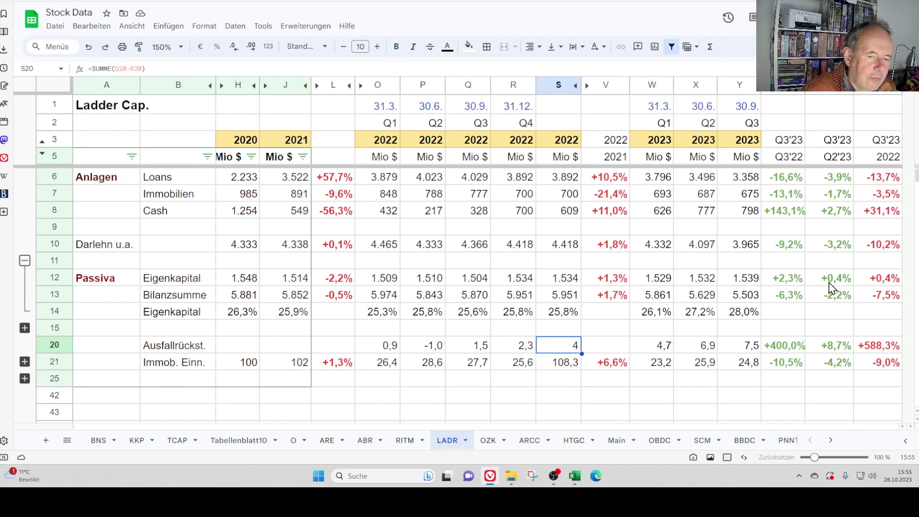
{"action": "key", "text": "Right"}
{"action": "key", "text": "Right"}
{"action": "key", "text": "Right"}
{"action": "key", "text": "Right"}
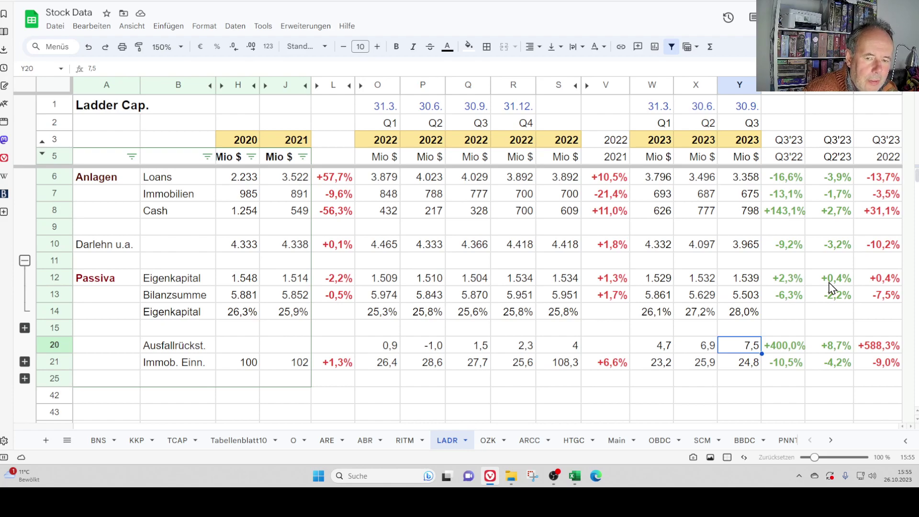
Step: Check the Ausfallrückst. percentage change from Q3'22 to Q3'23 and compare the Q2 and Q3 2023 amounts
{"action": "key", "text": "Left"}
{"action": "key", "text": "Right"}
{"action": "key", "text": "Right"}
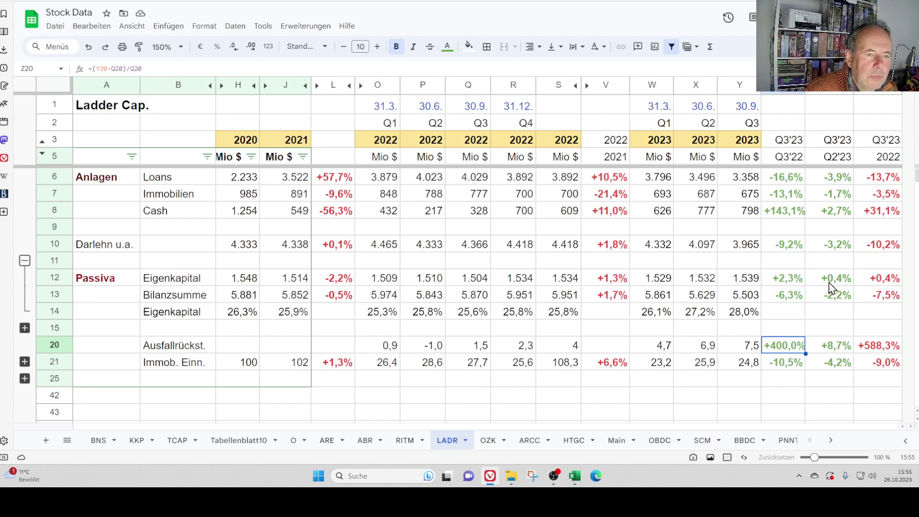
{"action": "key", "text": "Left"}
{"action": "key", "text": "Left"}
{"action": "key", "text": "Left"}
{"action": "key", "text": "Left"}
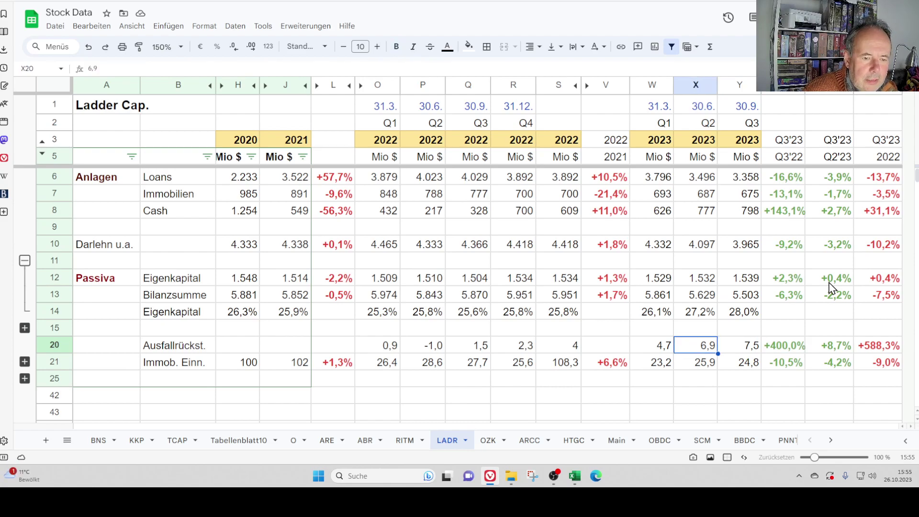
{"action": "key", "text": "Right"}
{"action": "key", "text": "Left"}
{"action": "key", "text": "Right"}
Step: Compare the 2022 annual Ausfallrückst. total with the 2023 quarterly amounts
{"action": "key", "text": "Left"}
{"action": "key", "text": "Left"}
{"action": "key", "text": "Left"}
{"action": "key", "text": "Left"}
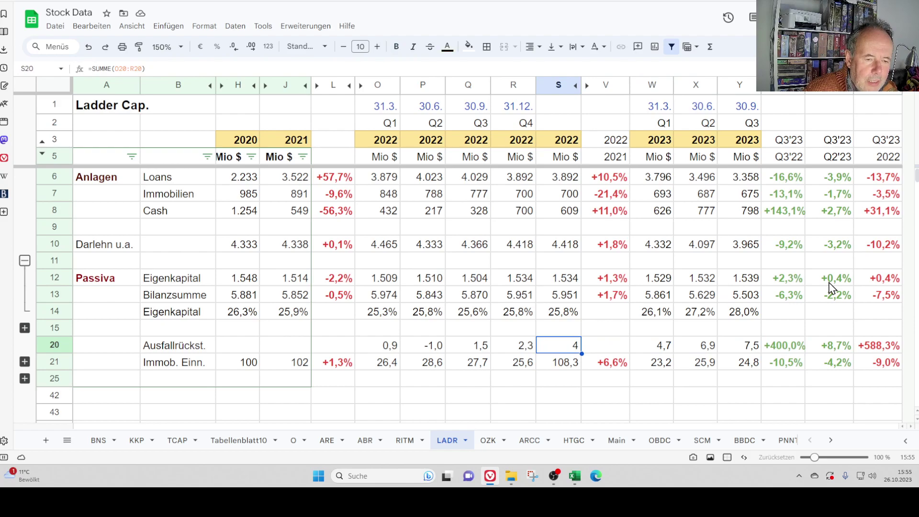
{"action": "key", "text": "Right"}
{"action": "key", "text": "Right"}
{"action": "key", "text": "Right"}
{"action": "key", "text": "Right"}
{"action": "key", "text": "Right"}
{"action": "key", "text": "Right"}
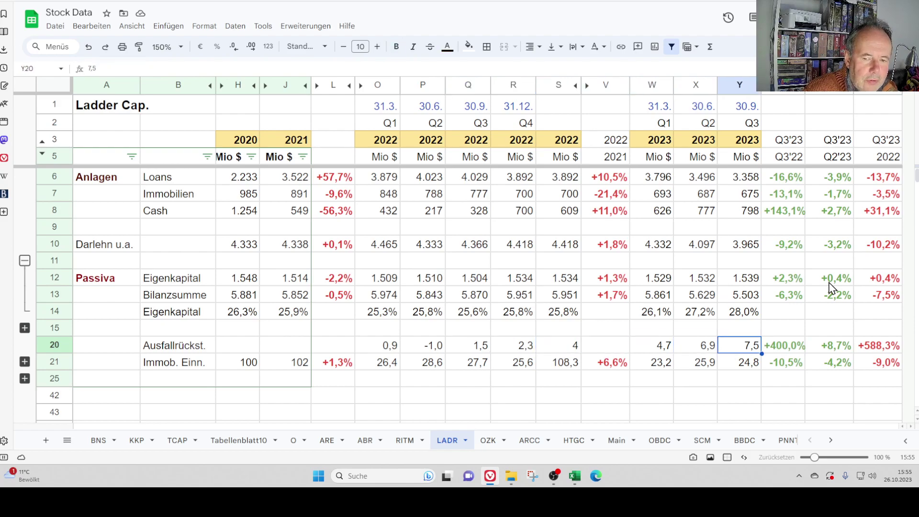
Step: Review the Ausfallrückst. percentage changes against Q3'22 and Q2'23, ending on the Q3 2023 amount
{"action": "key", "text": "Right"}
{"action": "key", "text": "Left"}
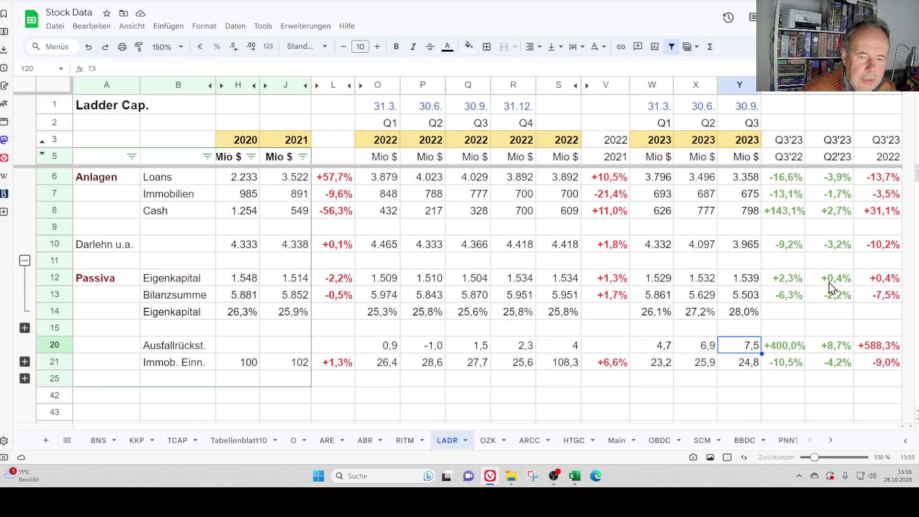
{"action": "key", "text": "Right"}
{"action": "key", "text": "Right"}
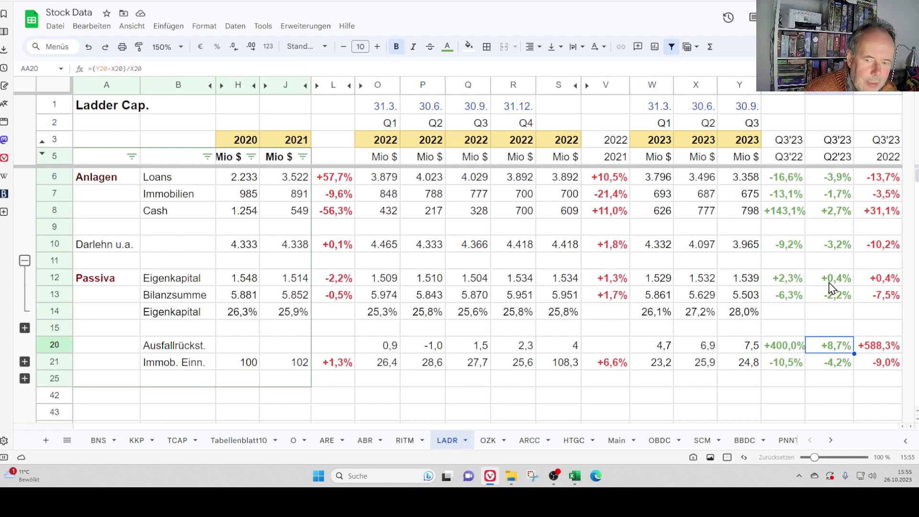
{"action": "key", "text": "Left"}
{"action": "key", "text": "Left"}
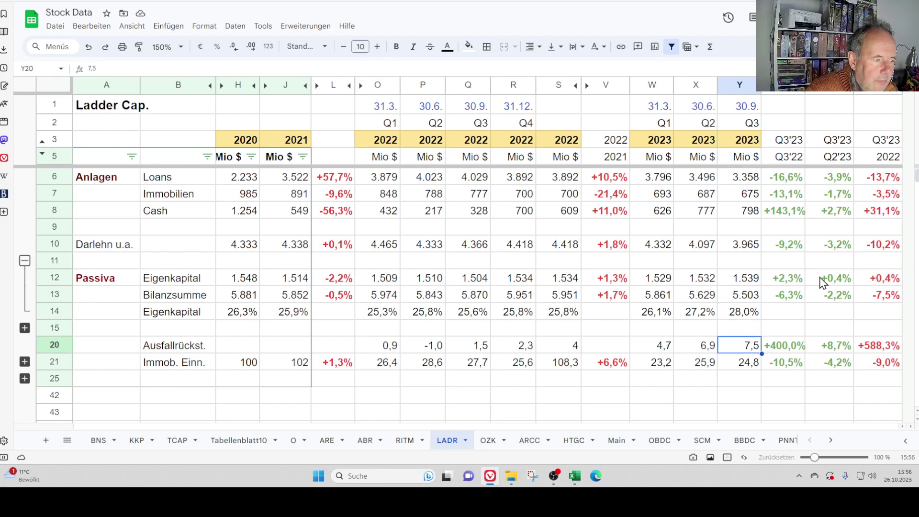
Step: Expand the collapsed E/A row group and select the Q2 2023 Zinseinnahmen figure
{"action": "left_click", "coordinate": [25, 328]}
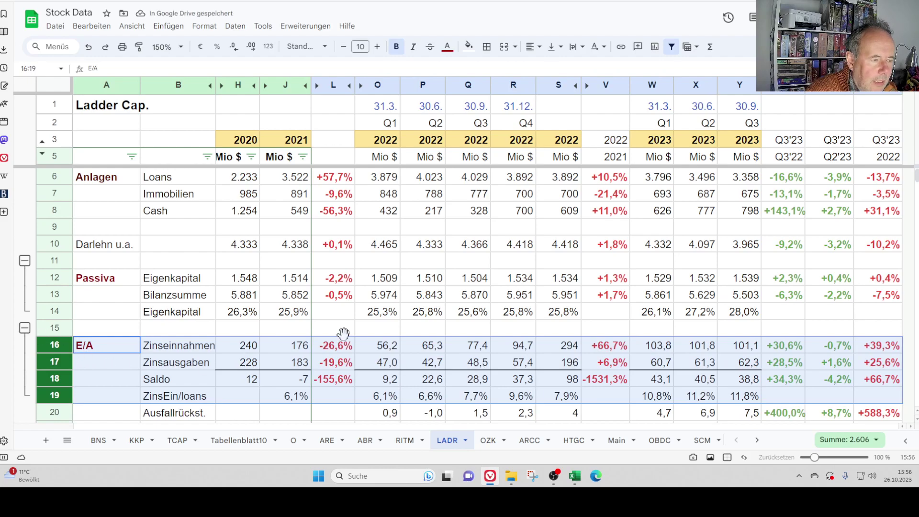
{"action": "left_click", "coordinate": [727, 350]}
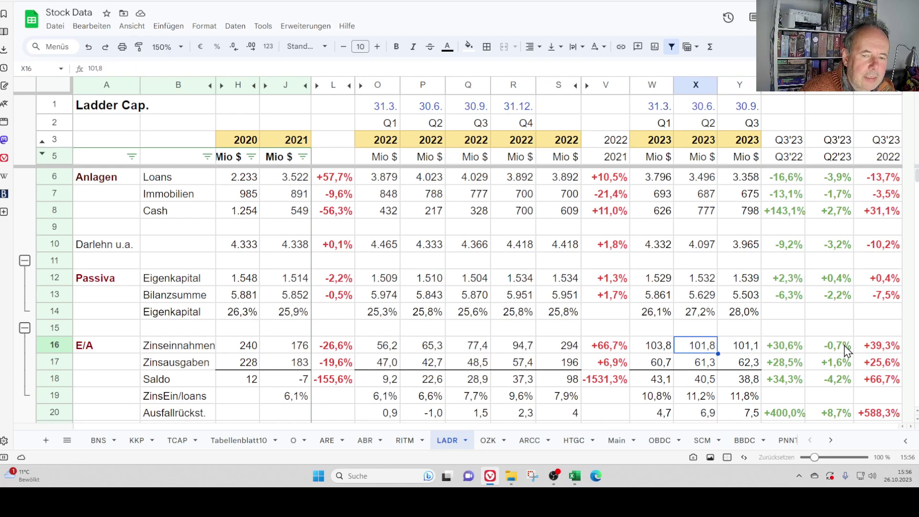
{"action": "key", "text": "Left"}
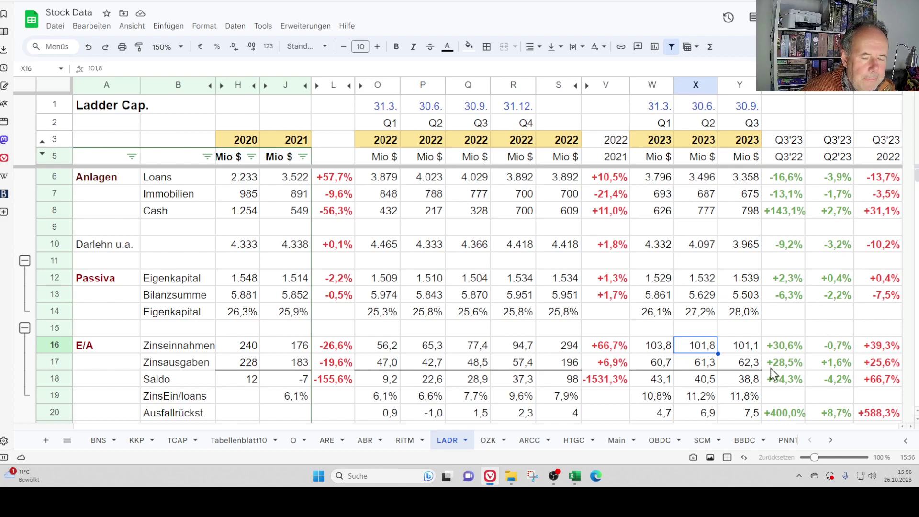
Step: Step through the Q2 2023 Zinsausgaben, Saldo and ZinsEin/loans values, ending on ZinsEin/loans for Q3 2023
{"action": "key", "text": "Down"}
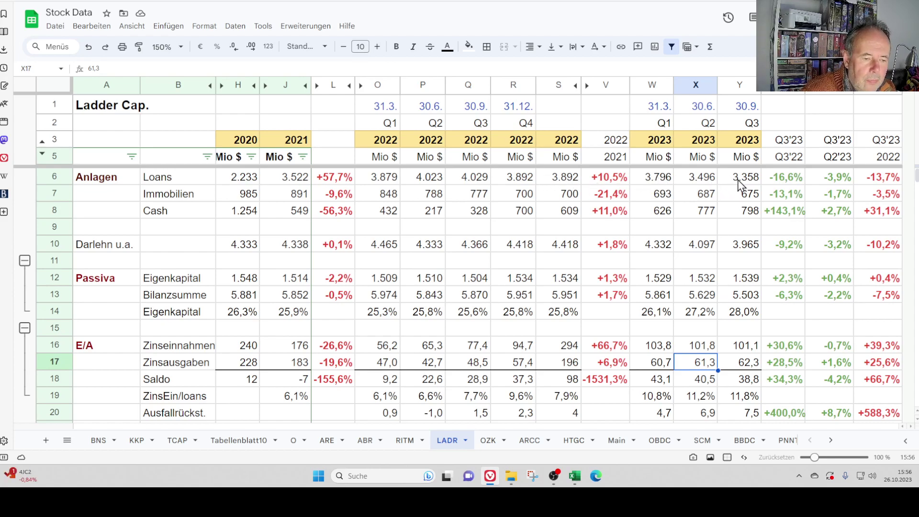
{"action": "key", "text": "Down"}
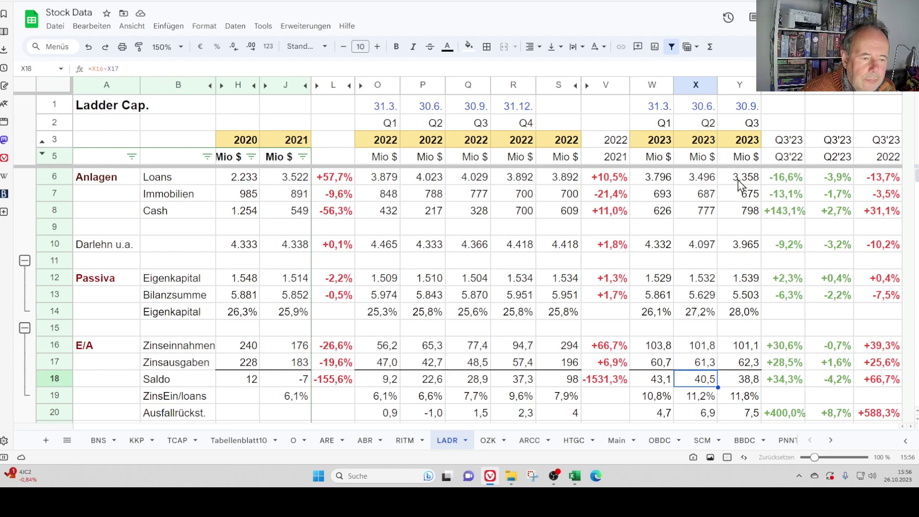
{"action": "key", "text": "Down"}
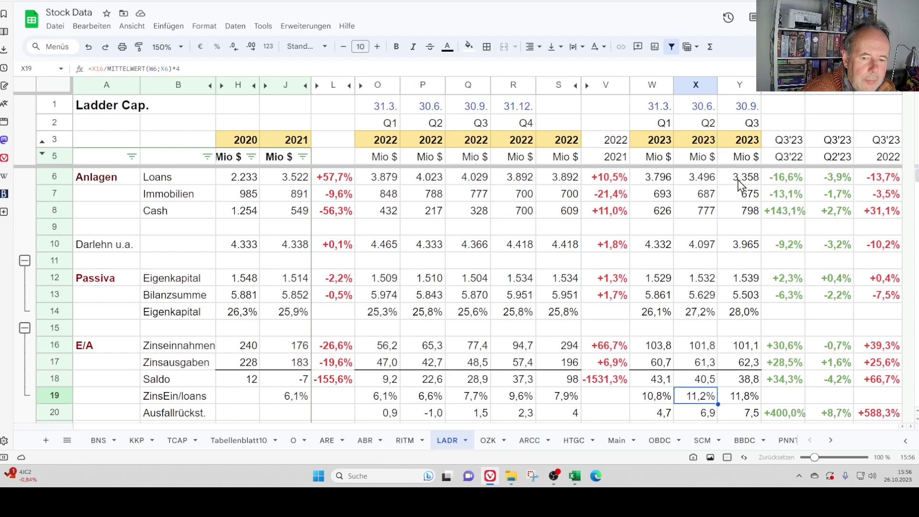
{"action": "key", "text": "Right"}
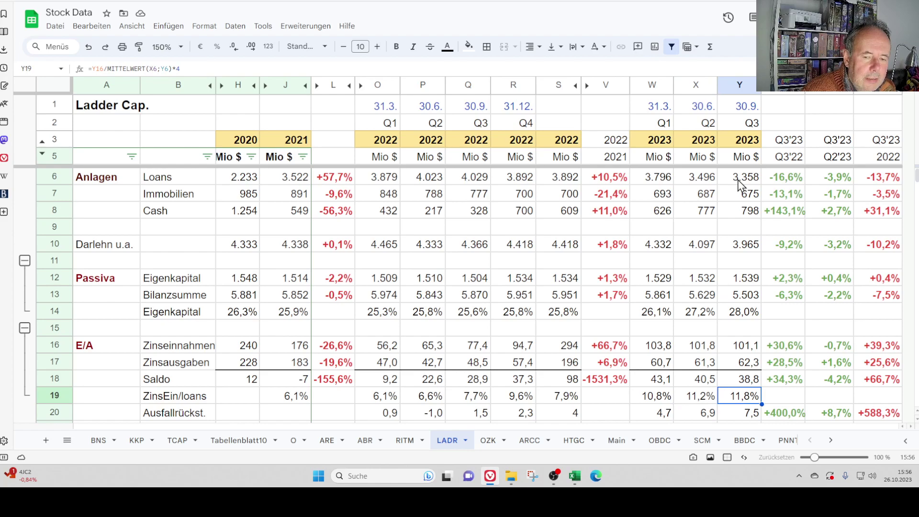
{"action": "key", "text": "Up"}
{"action": "key", "text": "Down"}
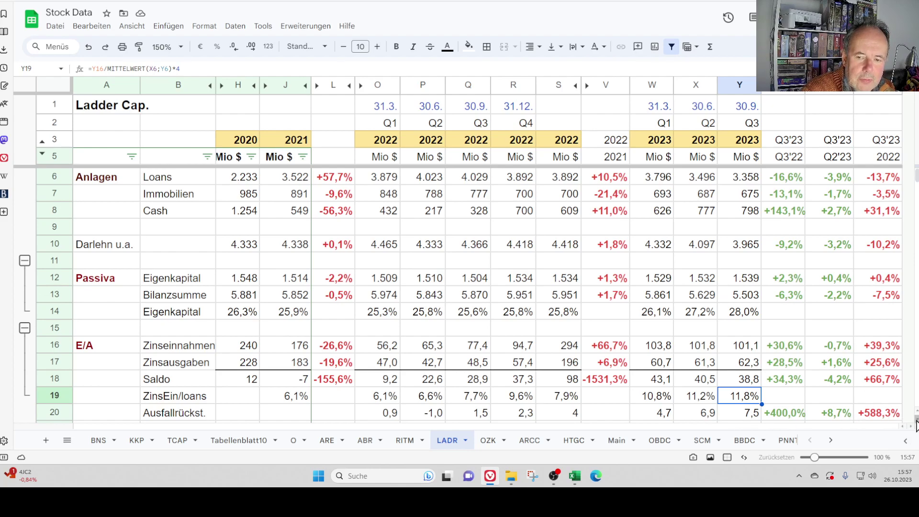
Step: Go to the 2020 column and move down from Cash to the Immob. Einn. figure
{"action": "scroll", "coordinate": [916, 426], "scroll_direction": "down", "scroll_amount": 1}
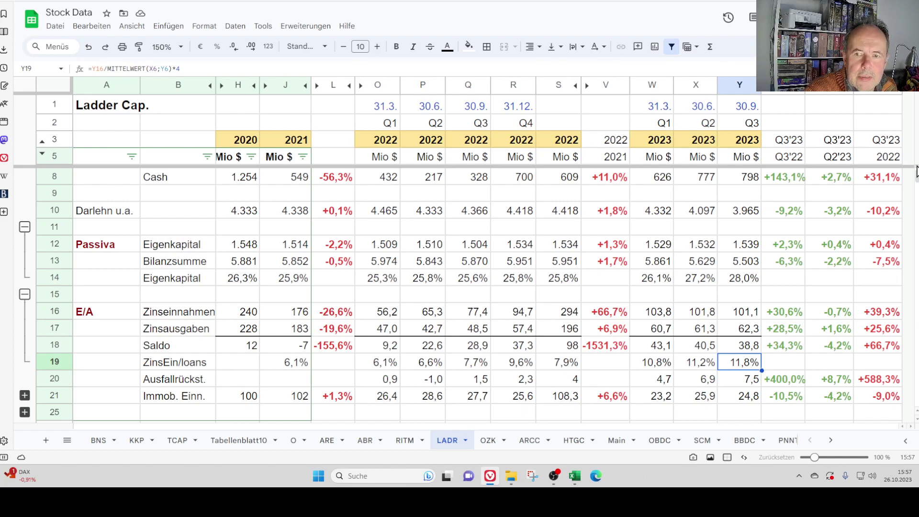
{"action": "left_click", "coordinate": [239, 180]}
{"action": "key", "text": "Up"}
{"action": "key", "text": "Down"}
{"action": "key", "text": "Down"}
{"action": "key", "text": "Down"}
{"action": "key", "text": "Down"}
{"action": "key", "text": "Down"}
{"action": "key", "text": "Down"}
{"action": "key", "text": "Down"}
{"action": "key", "text": "Down"}
{"action": "key", "text": "Down"}
{"action": "key", "text": "Down"}
{"action": "key", "text": "Down"}
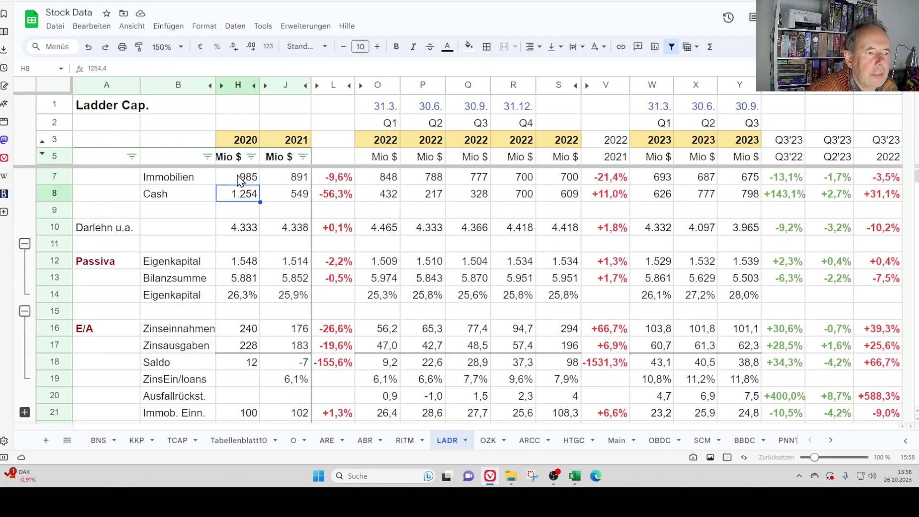
{"action": "key", "text": "Down"}
{"action": "key", "text": "Down"}
{"action": "key", "text": "Down"}
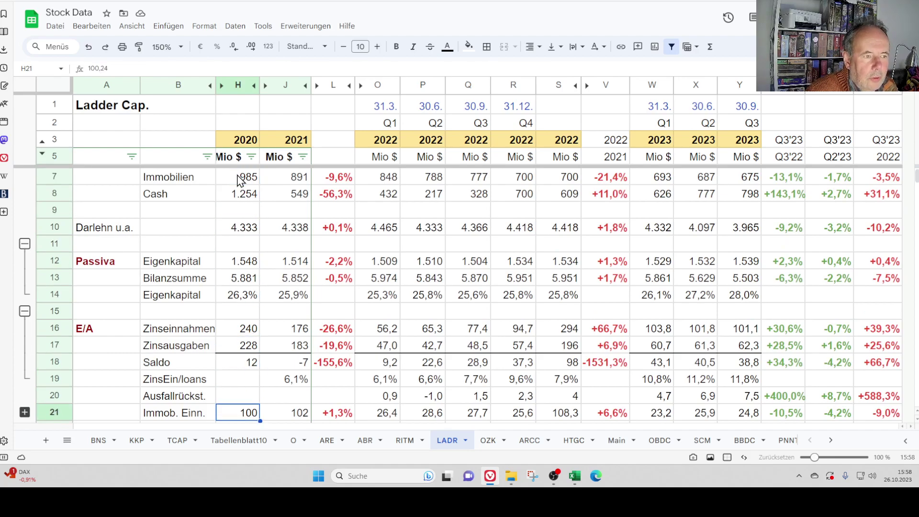
Step: Trace the Immob. Einn. figures from 2020 through 2021 and 2022 to Q3 2023
{"action": "key", "text": "Right"}
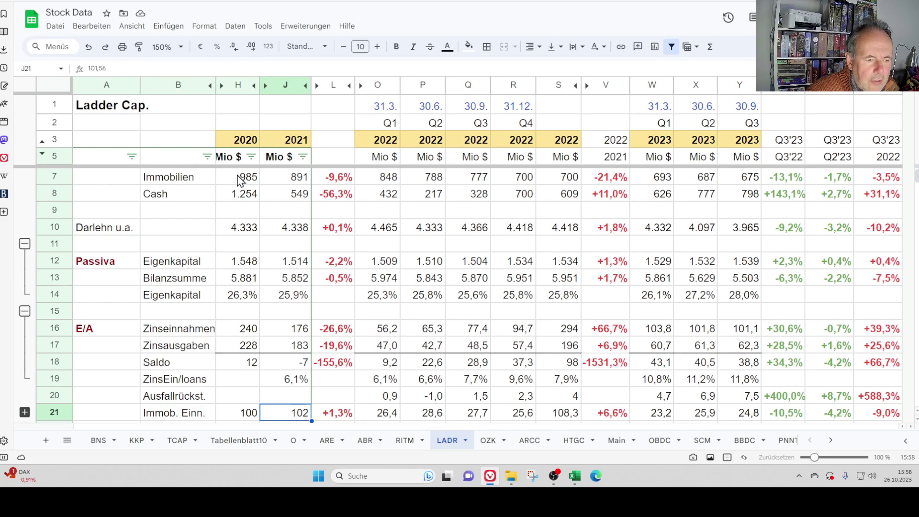
{"action": "key", "text": "Right"}
{"action": "key", "text": "Right"}
{"action": "key", "text": "Right"}
{"action": "key", "text": "Right"}
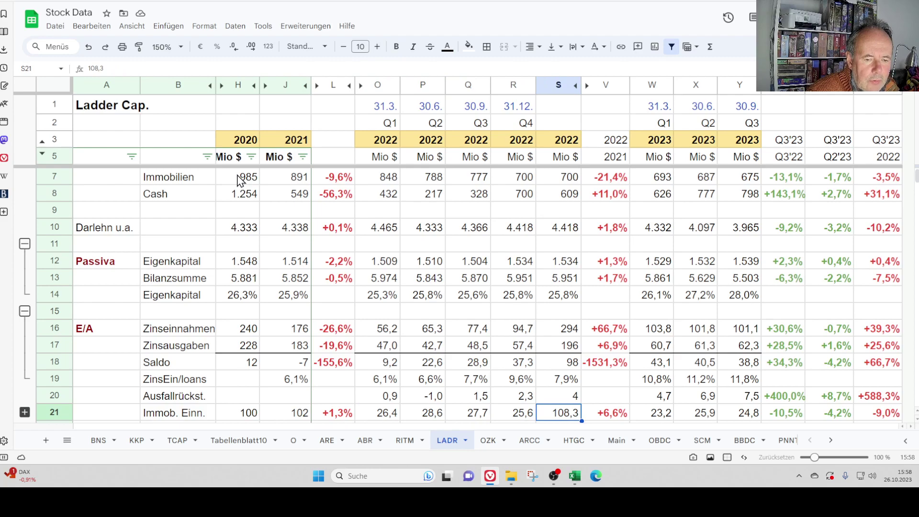
{"action": "key", "text": "Right"}
{"action": "key", "text": "Right"}
{"action": "key", "text": "Right"}
{"action": "key", "text": "Right"}
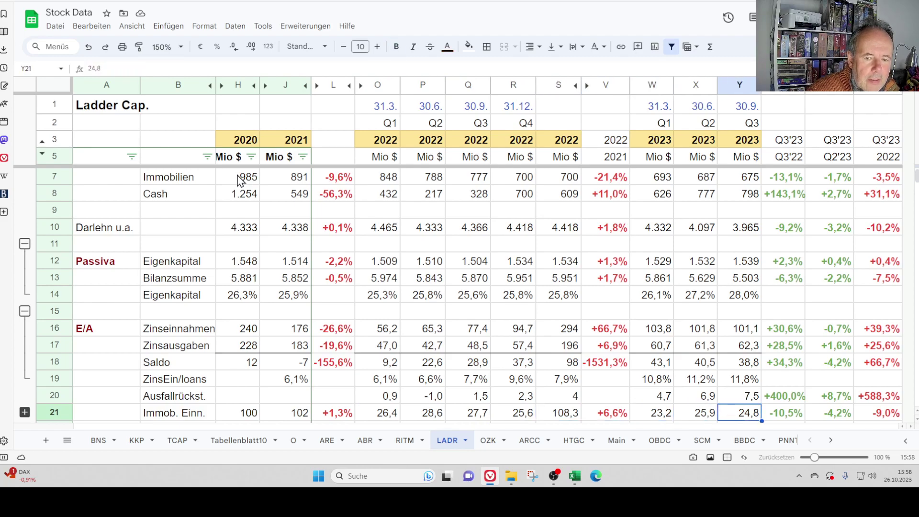
Step: Compare the 2023 Immob. Einn. quarters and review the percentage changes against Q3'22, Q2'23 and 2022
{"action": "key", "text": "Left"}
{"action": "key", "text": "Left"}
{"action": "key", "text": "Right"}
{"action": "key", "text": "Right"}
{"action": "key", "text": "Right"}
{"action": "key", "text": "Right"}
{"action": "key", "text": "Right"}
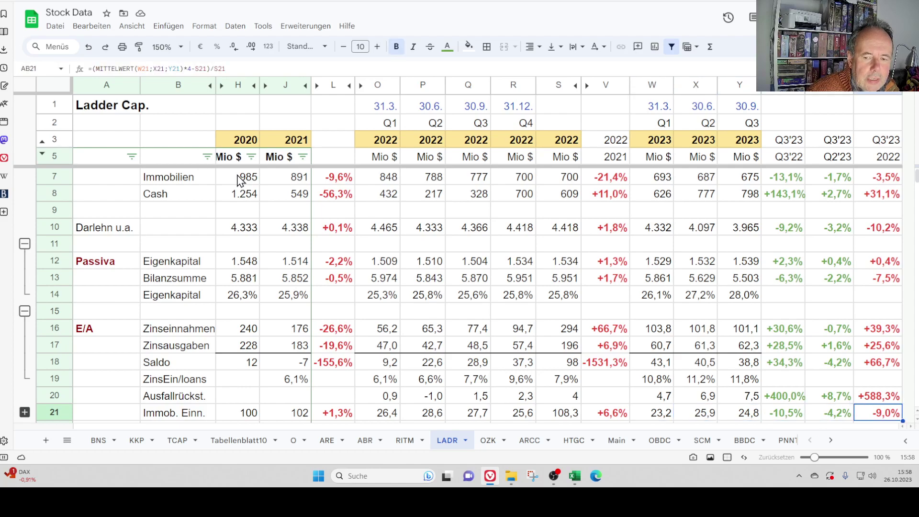
{"action": "key", "text": "Left"}
{"action": "key", "text": "Left"}
{"action": "key", "text": "Left"}
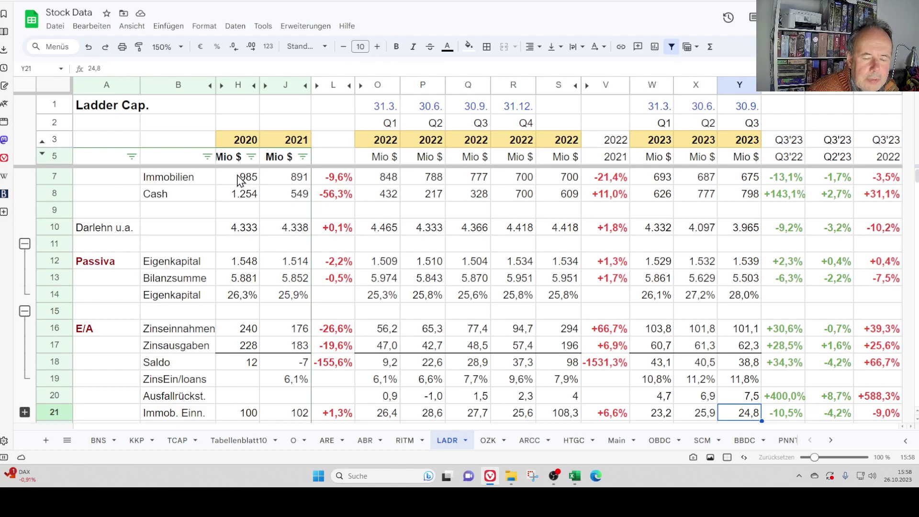
Step: Recheck the Immob. Einn. amounts from Q1 to Q3 2023
{"action": "key", "text": "Left"}
{"action": "key", "text": "Left"}
{"action": "key", "text": "Right"}
{"action": "key", "text": "Right"}
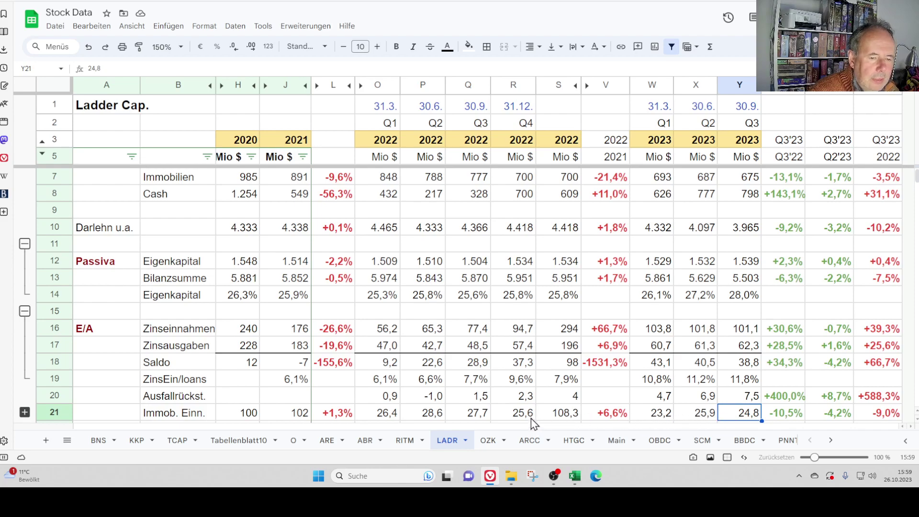
Step: Expand the collapsed row group below Immob. Einn. and select the 2022/2021 change cell in the ImmoVerkauf row
{"action": "left_click", "coordinate": [670, 416]}
{"action": "key", "text": "Down"}
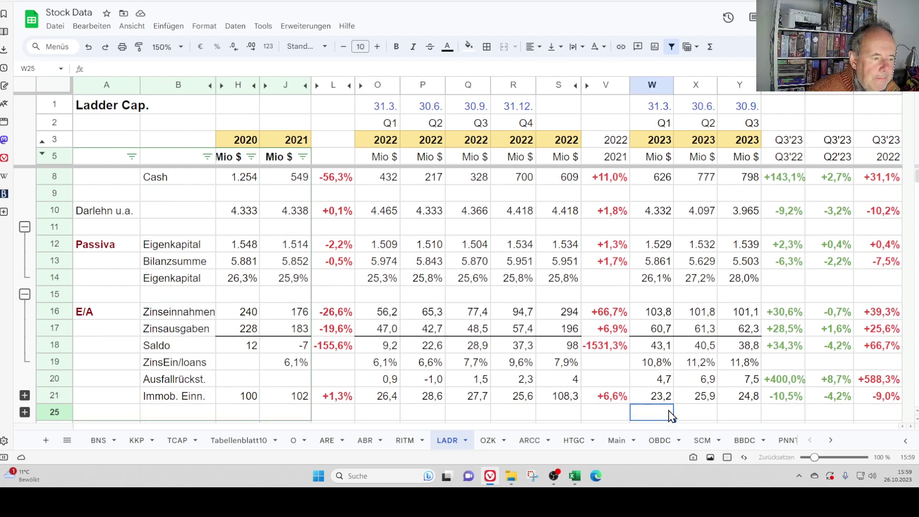
{"action": "key", "text": "Down"}
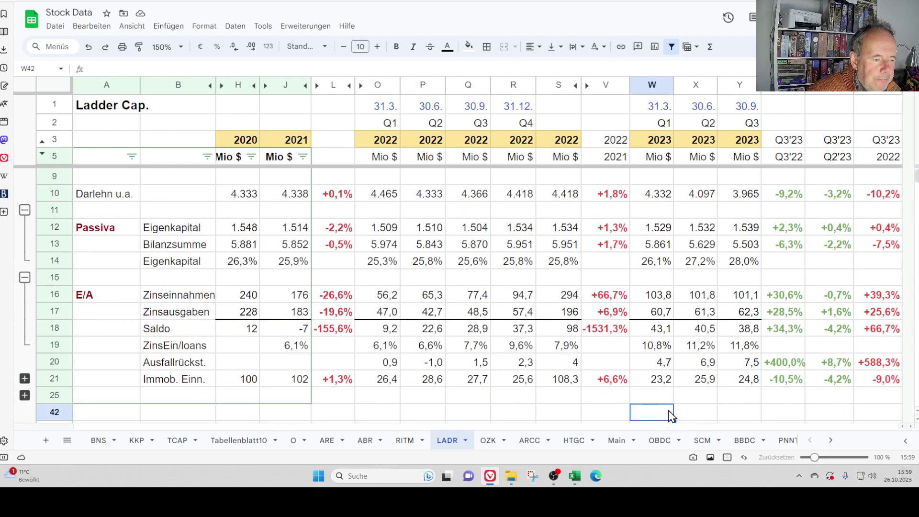
{"action": "left_click", "coordinate": [24, 379]}
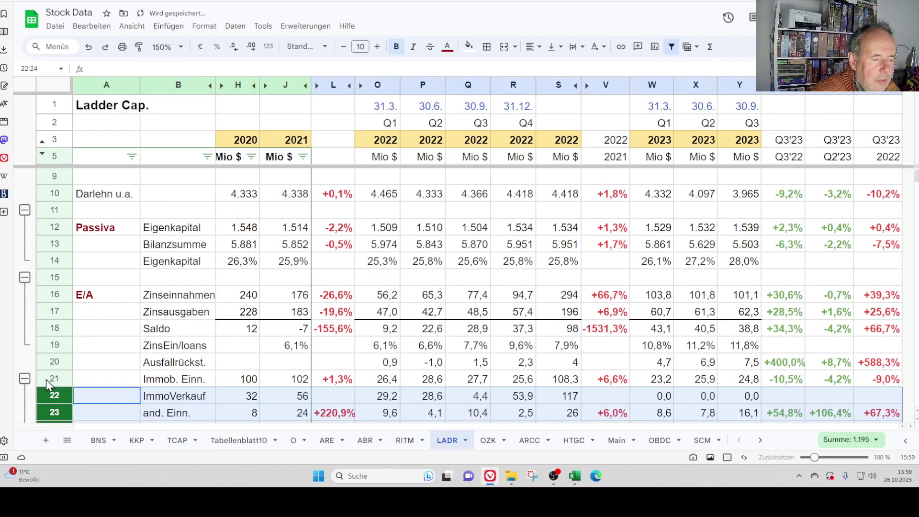
{"action": "left_click", "coordinate": [608, 398]}
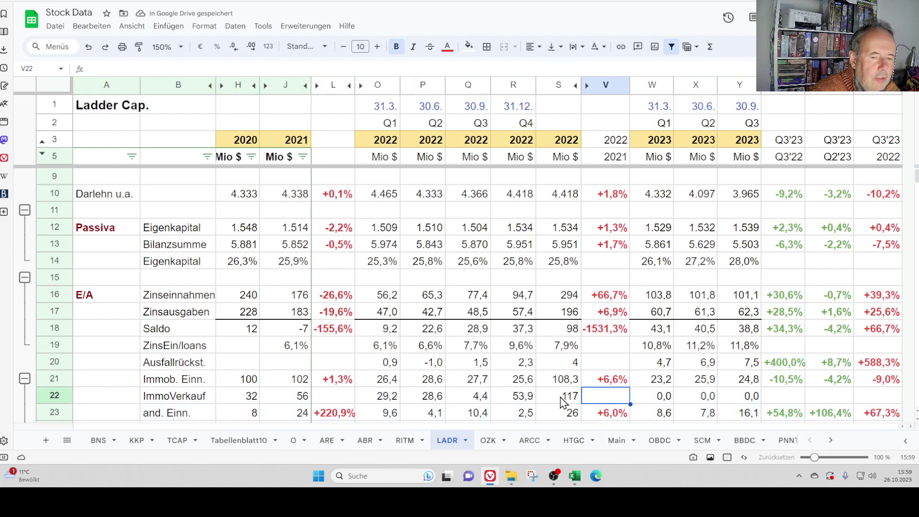
Step: Check the Q2 2023 ImmoVerkauf figure and compare the and. Einn. amounts across the 2023 quarters
{"action": "left_click", "coordinate": [715, 397]}
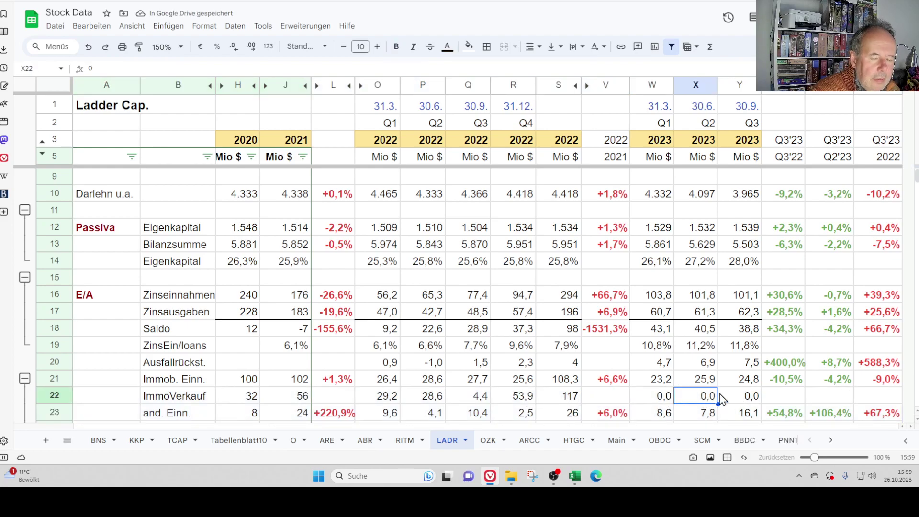
{"action": "key", "text": "Down"}
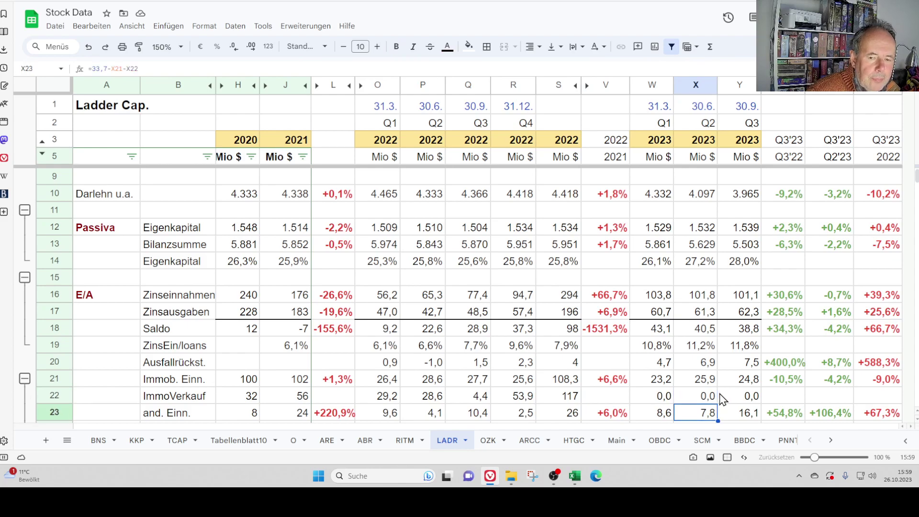
{"action": "key", "text": "Left"}
{"action": "key", "text": "Right"}
{"action": "key", "text": "Right"}
{"action": "key", "text": "Left"}
{"action": "key", "text": "Left"}
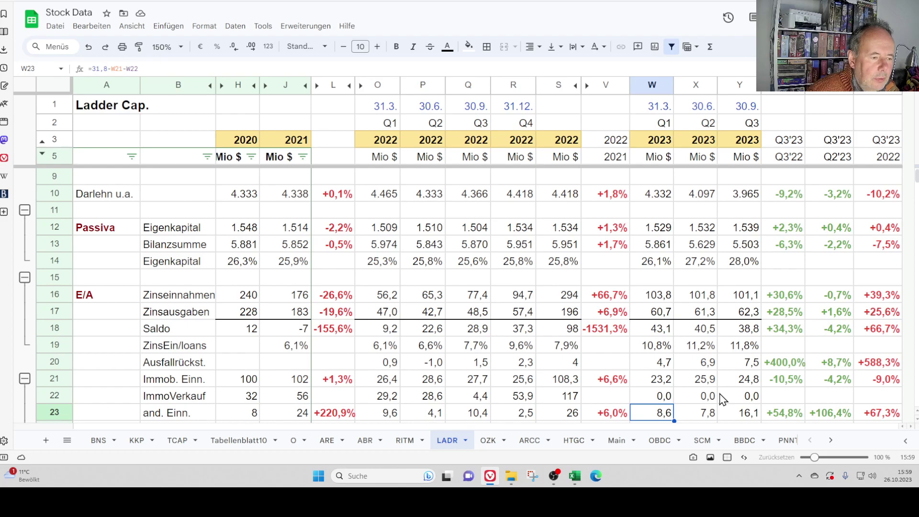
Step: Compare the Ausgaben amounts back and forth across Q1, Q2 and Q3 2023
{"action": "key", "text": "Down"}
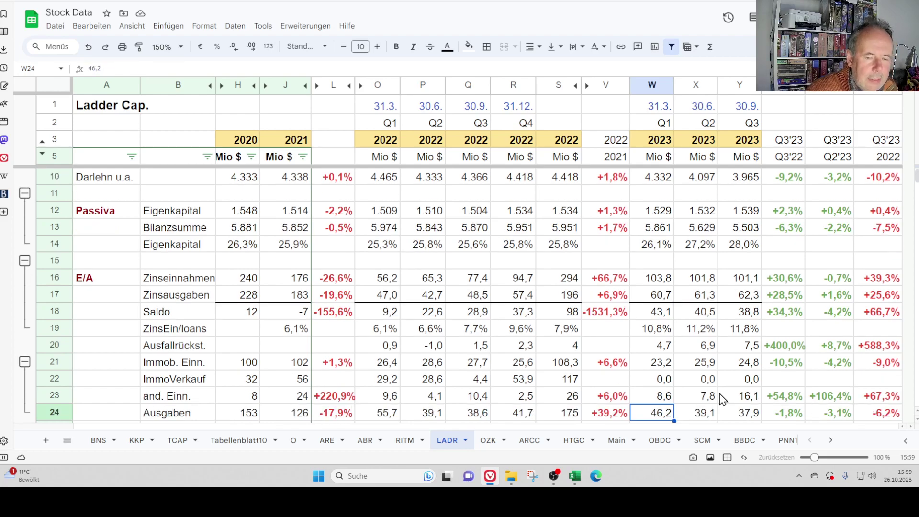
{"action": "key", "text": "Right"}
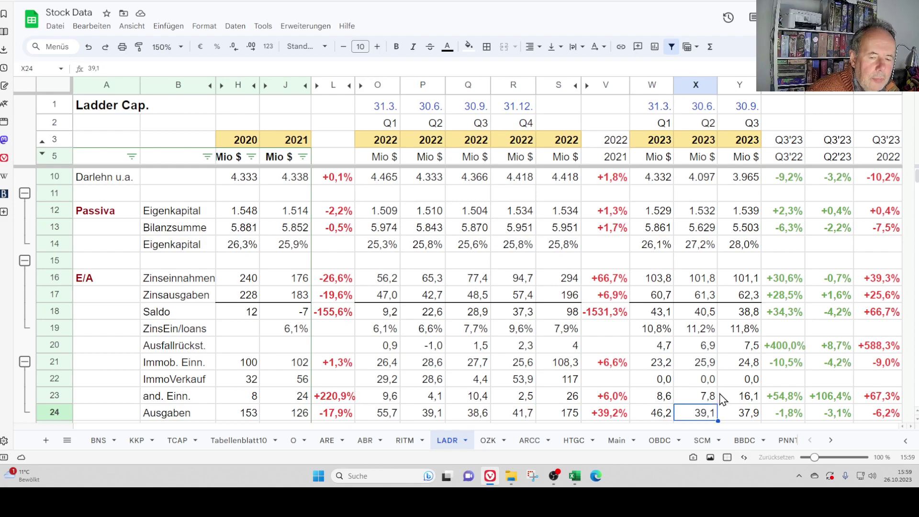
{"action": "key", "text": "Left"}
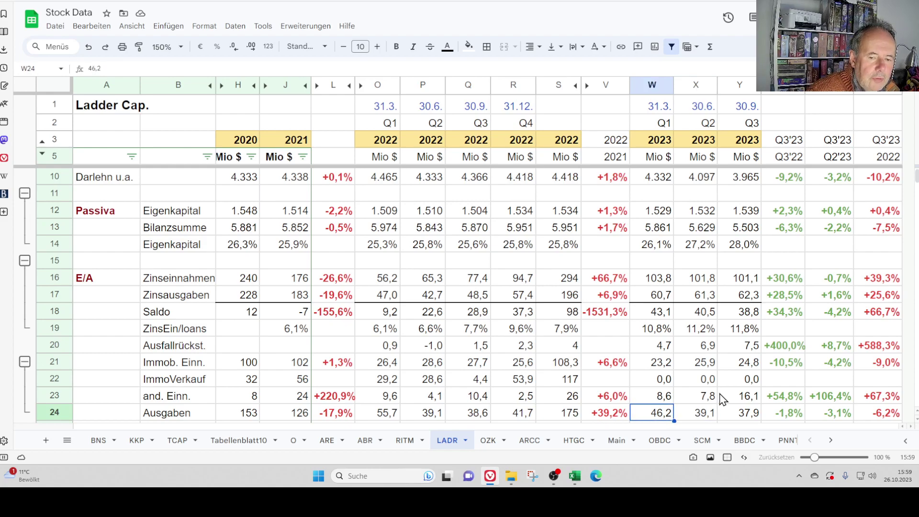
{"action": "key", "text": "Right"}
{"action": "key", "text": "Right"}
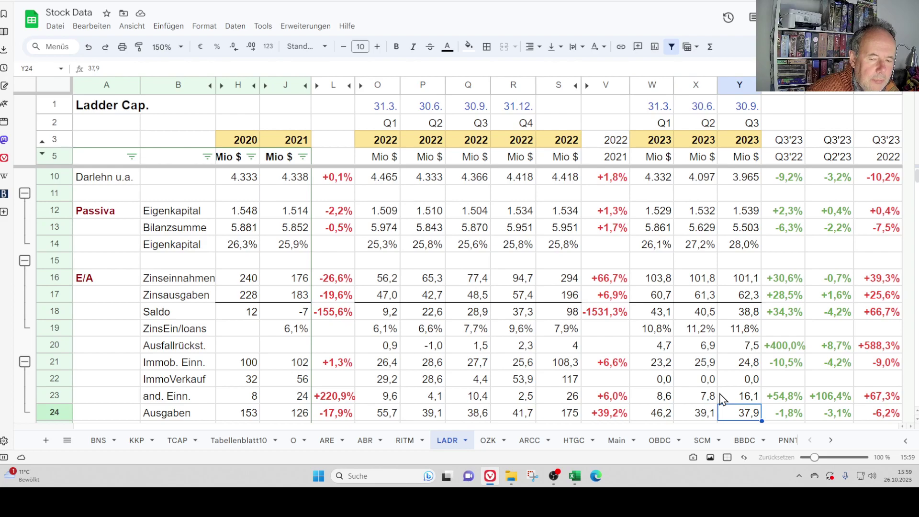
{"action": "key", "text": "Left"}
{"action": "key", "text": "Left"}
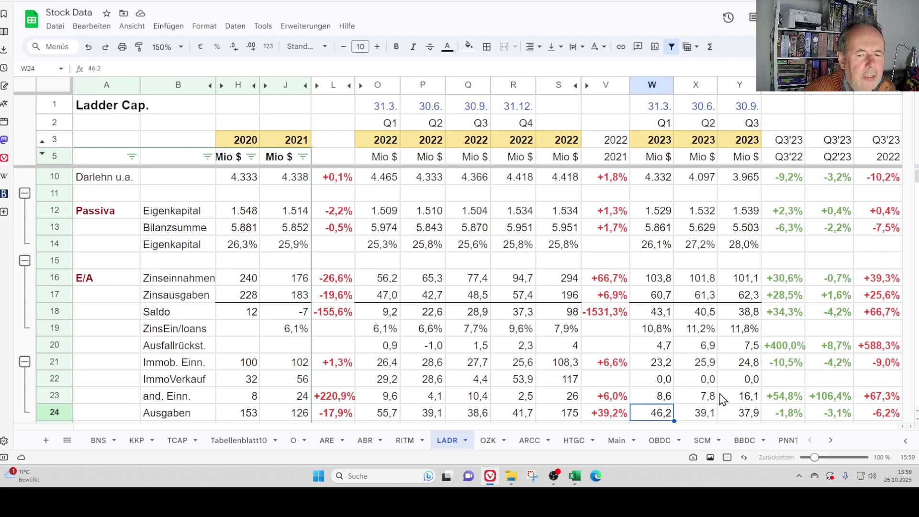
{"action": "key", "text": "Right"}
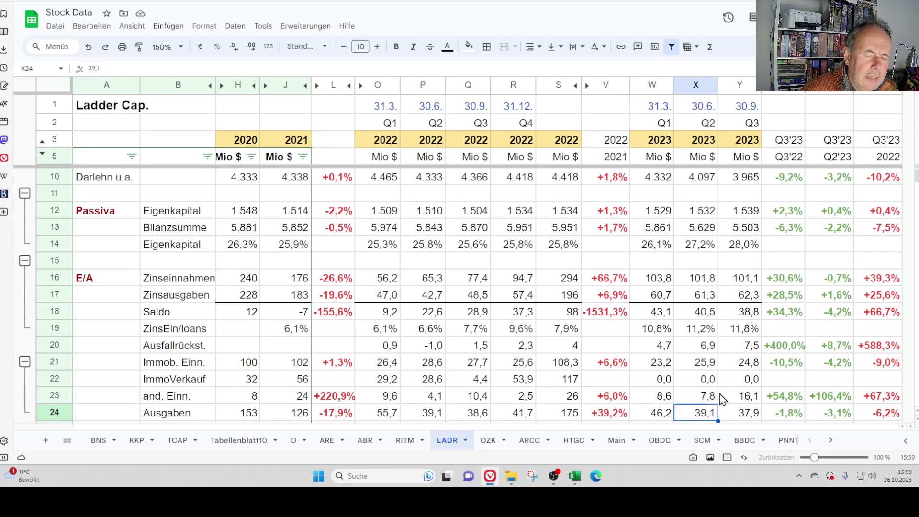
{"action": "key", "text": "Right"}
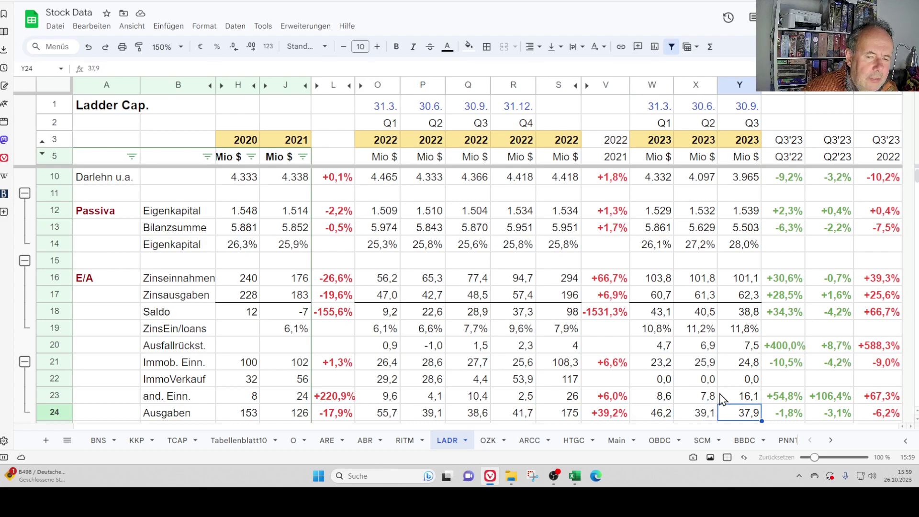
{"action": "key", "text": "Left"}
{"action": "key", "text": "Left"}
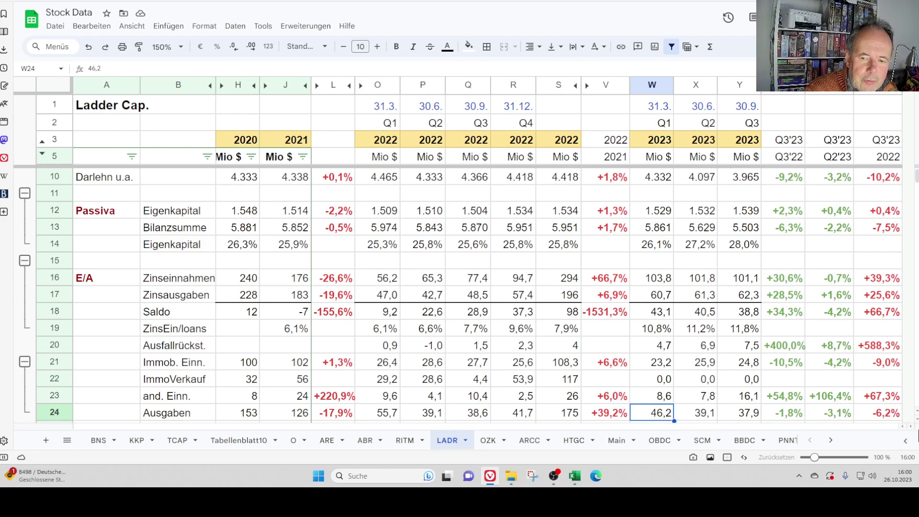
Step: Expand the collapsed row group below Ausgaben and select the Q1 2023 cell in the Gewinn n. Bewert. row
{"action": "scroll", "coordinate": [909, 421], "scroll_direction": "down", "scroll_amount": 1}
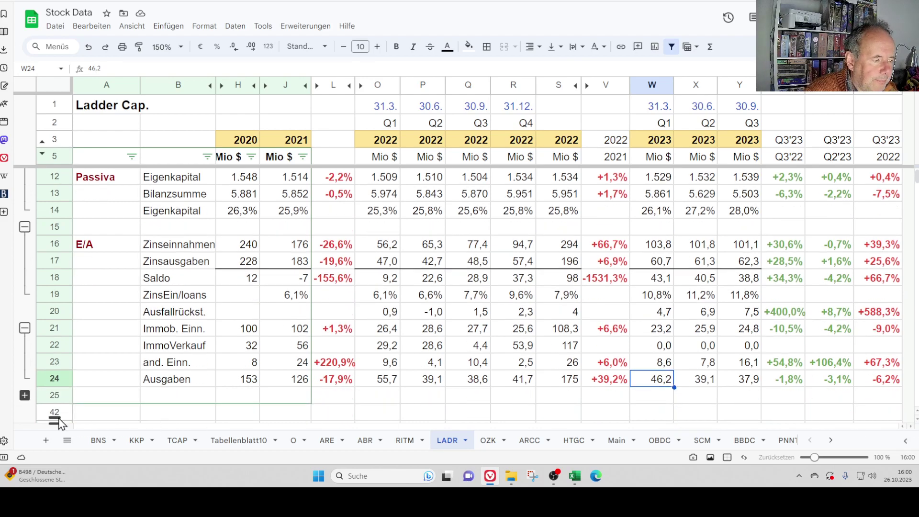
{"action": "left_click", "coordinate": [25, 396]}
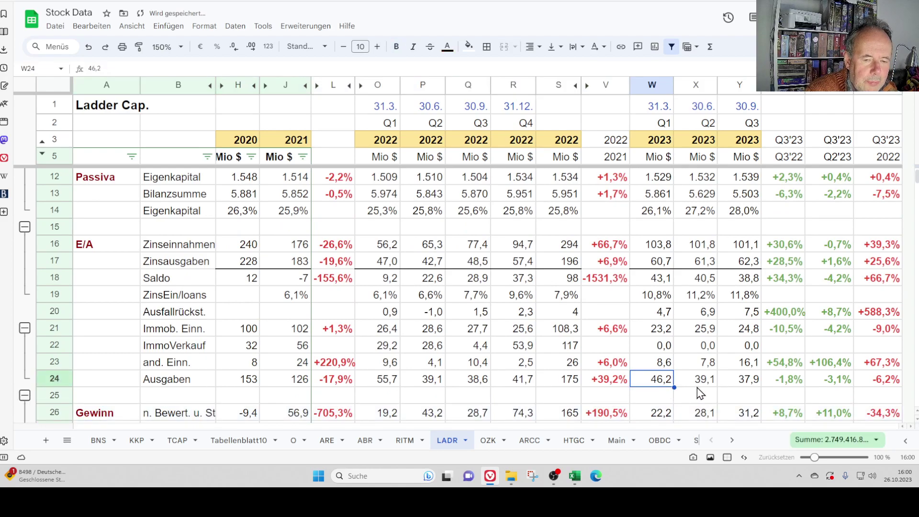
{"action": "key", "text": "Down"}
{"action": "key", "text": "Down"}
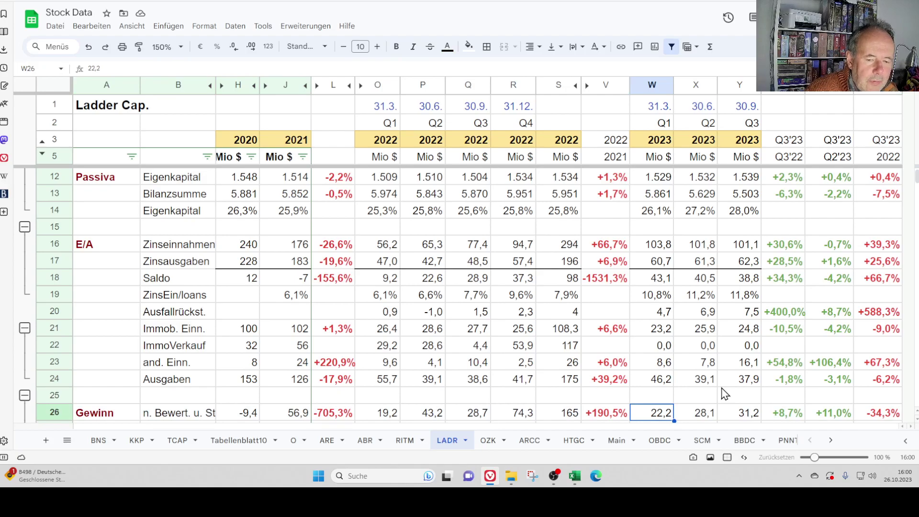
Step: Go back to the 2020 Gewinn figure after valuation and compare it with 2021
{"action": "key", "text": "Left"}
{"action": "key", "text": "Left"}
{"action": "key", "text": "Left"}
{"action": "key", "text": "Left"}
{"action": "key", "text": "Left"}
{"action": "key", "text": "Left"}
{"action": "key", "text": "Left"}
{"action": "key", "text": "Left"}
{"action": "key", "text": "Left"}
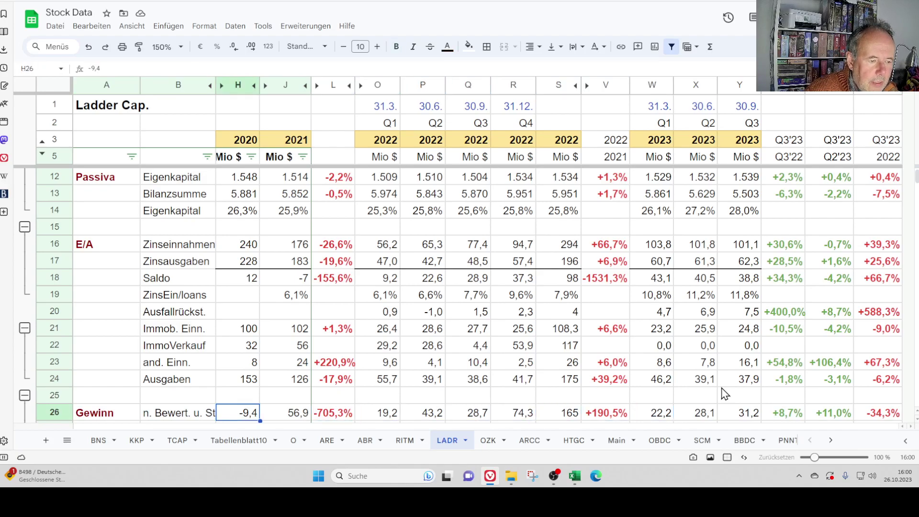
{"action": "key", "text": "Right"}
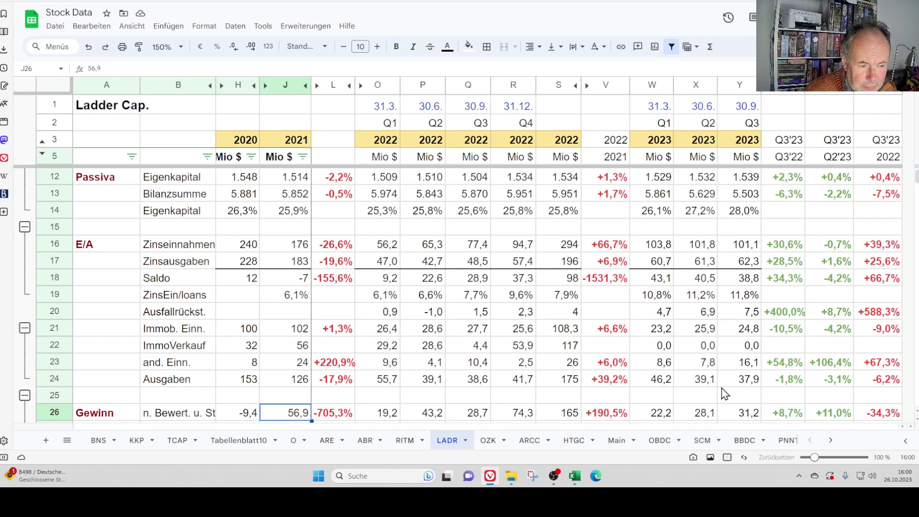
{"action": "key", "text": "Left"}
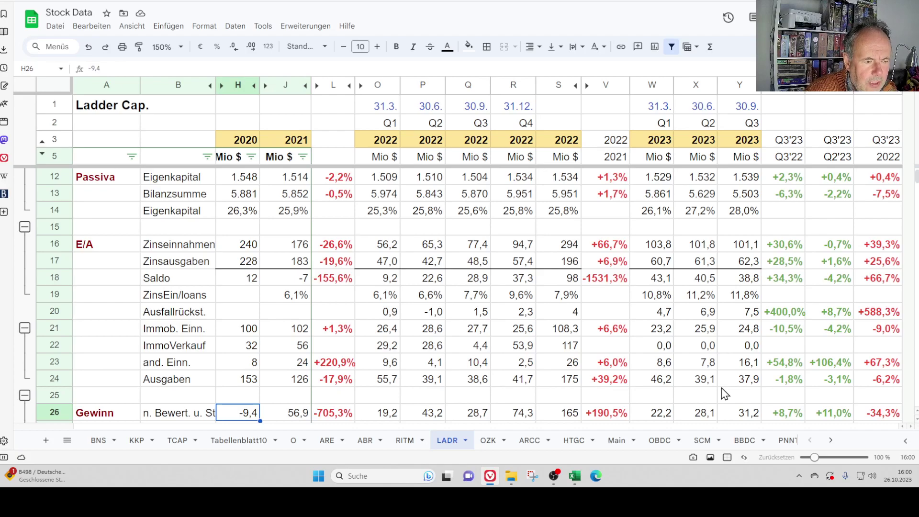
Step: Trace the Gewinn n. Bewert. row from 2021 through the 2022 quarters to the 2022 total and the 2022/2021 change
{"action": "key", "text": "Right"}
{"action": "key", "text": "Right"}
{"action": "key", "text": "Right"}
{"action": "key", "text": "Right"}
{"action": "key", "text": "Right"}
{"action": "key", "text": "Right"}
{"action": "key", "text": "Right"}
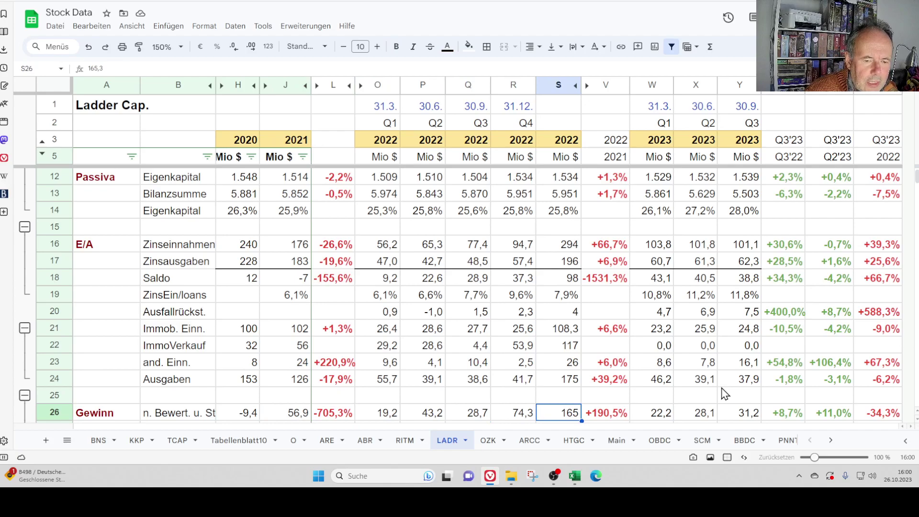
{"action": "key", "text": "Right"}
{"action": "key", "text": "Right"}
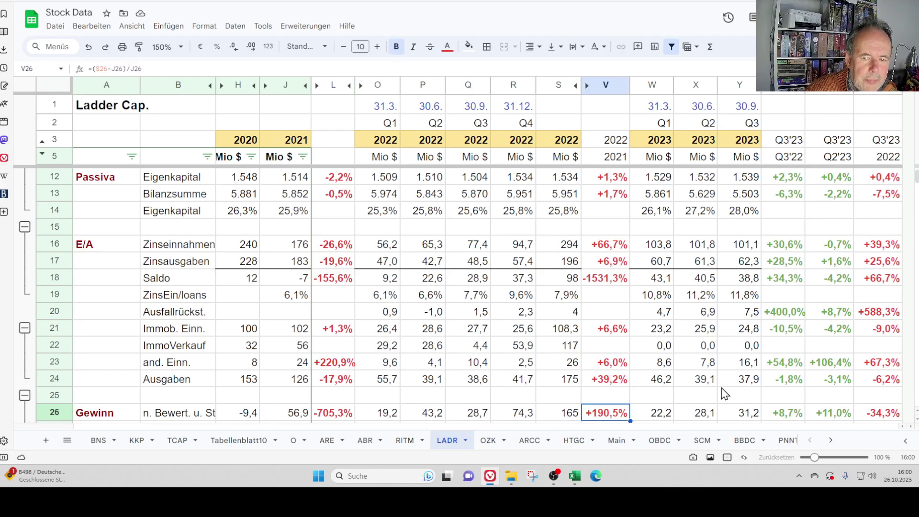
Step: Compare the Gewinn n. Bewert. amounts for Q1, Q2 and Q3 2023
{"action": "key", "text": "Right"}
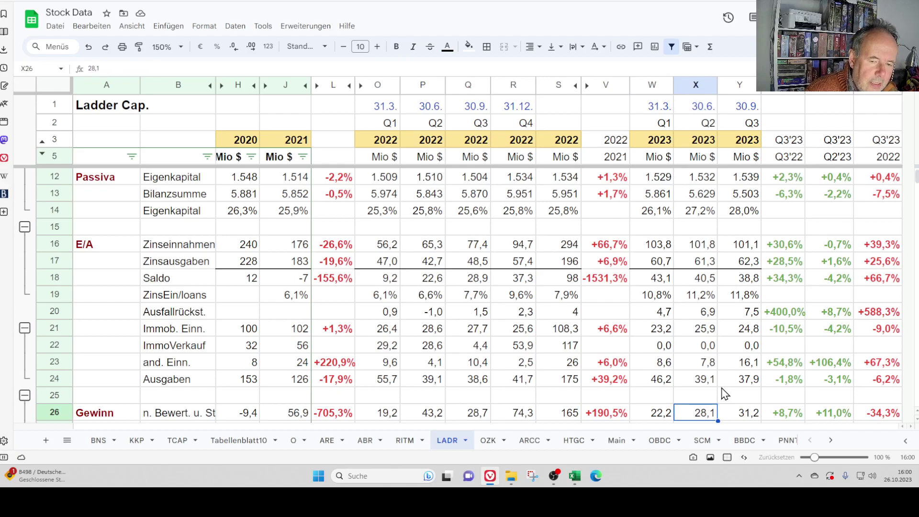
{"action": "key", "text": "Left"}
{"action": "key", "text": "Right"}
{"action": "key", "text": "Right"}
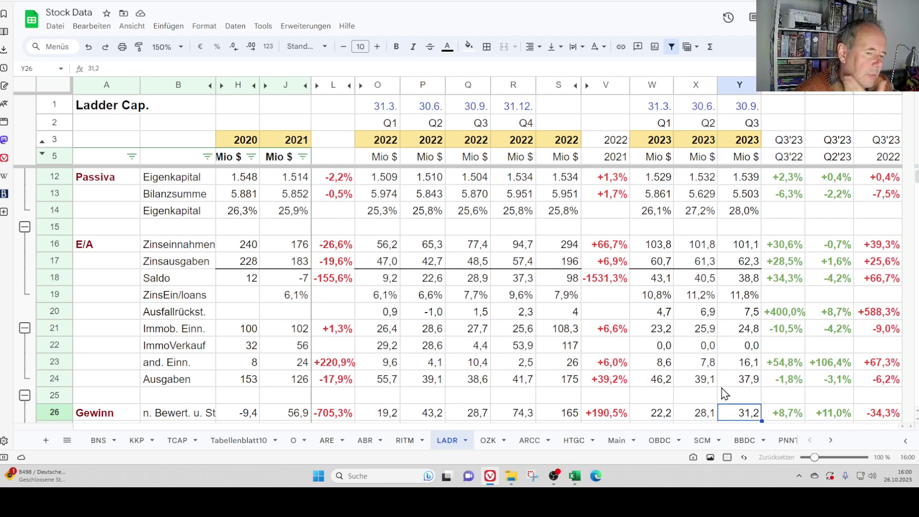
{"action": "key", "text": "Left"}
{"action": "key", "text": "Left"}
{"action": "key", "text": "Right"}
{"action": "key", "text": "Right"}
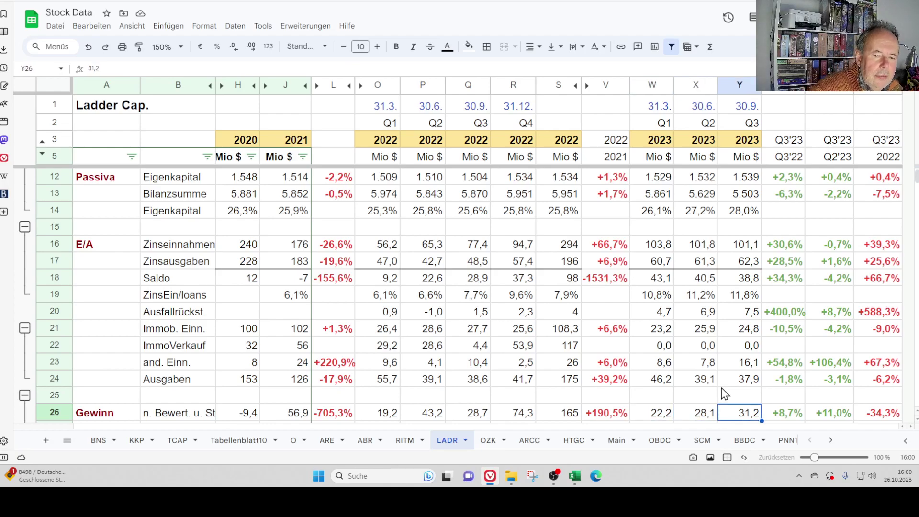
Step: Check the full-year 2022 Gewinn n. Bewert. against the 2023 quarters, ending at Q3 2023
{"action": "key", "text": "Left"}
{"action": "key", "text": "Left"}
{"action": "key", "text": "Left"}
{"action": "key", "text": "Left"}
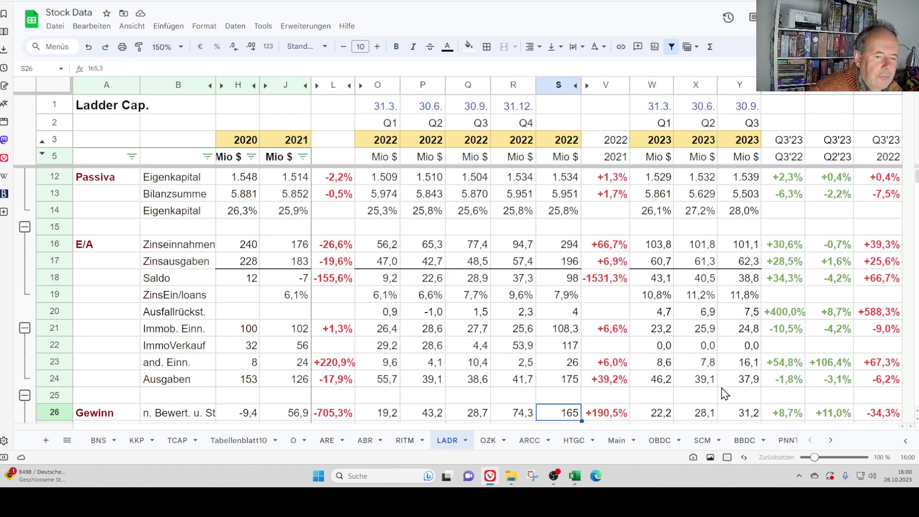
{"action": "key", "text": "Right"}
{"action": "key", "text": "Right"}
{"action": "key", "text": "Right"}
{"action": "key", "text": "Right"}
Step: Review the Q3 2023 profit after noncontrolling interests and compare the Non-GAAP distr. income of the 2023 quarters
{"action": "key", "text": "Down"}
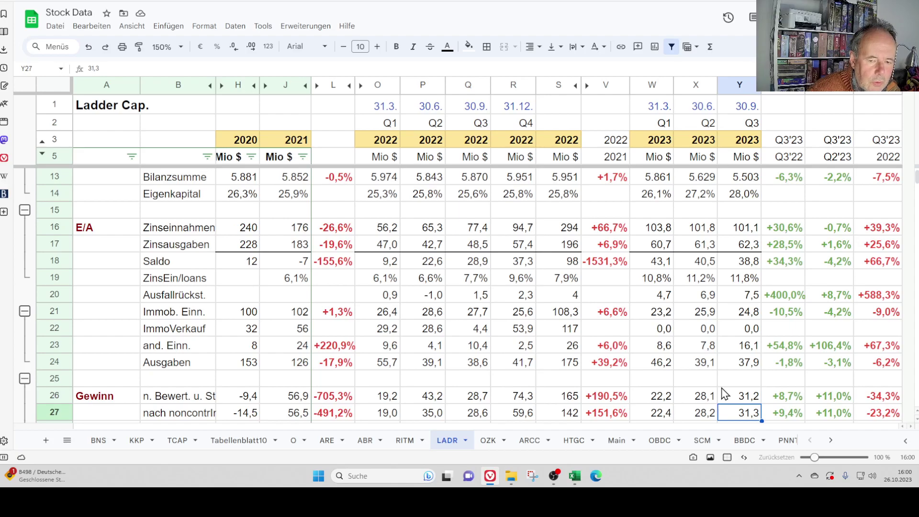
{"action": "key", "text": "Down"}
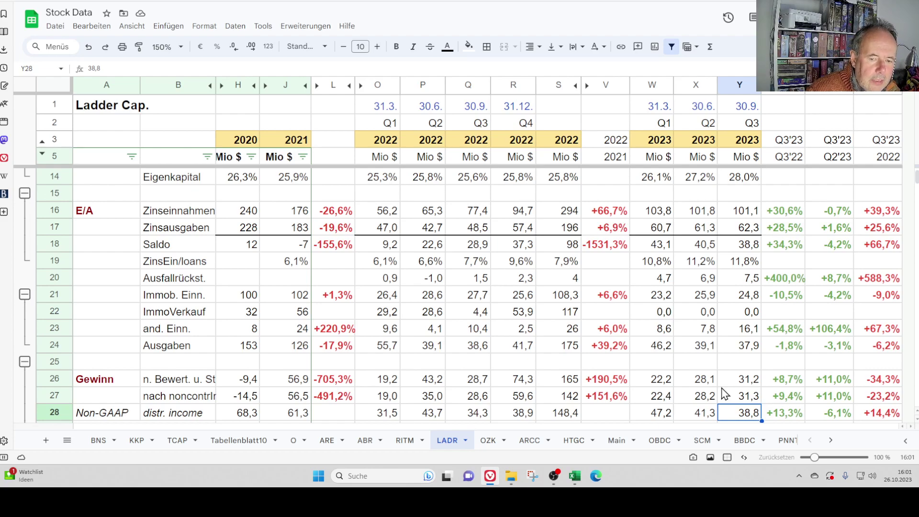
{"action": "key", "text": "Right"}
{"action": "key", "text": "Left"}
{"action": "key", "text": "Left"}
{"action": "key", "text": "Right"}
{"action": "key", "text": "Left"}
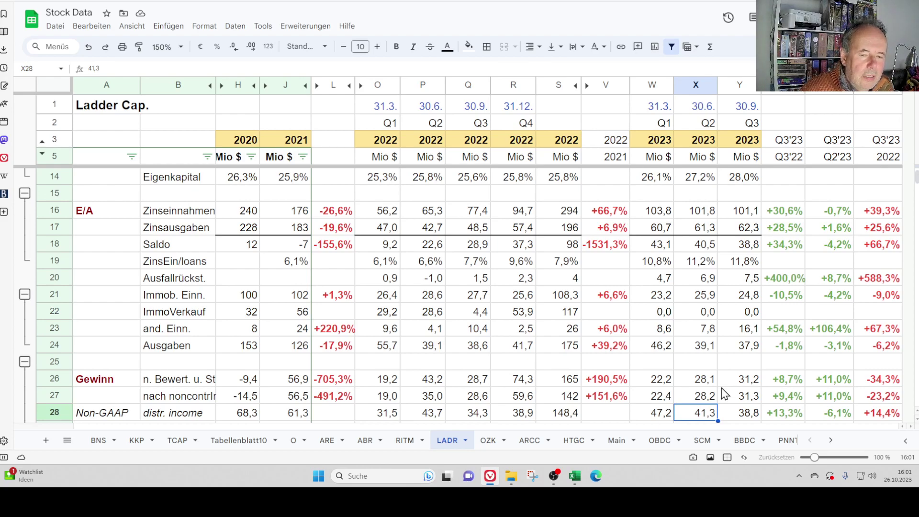
Step: Go through the Q2 2023 share count rows from Aktien (Mittelwert) to Aktien (Endbestand), ending at the Aktienkurs
{"action": "key", "text": "Down"}
{"action": "key", "text": "Down"}
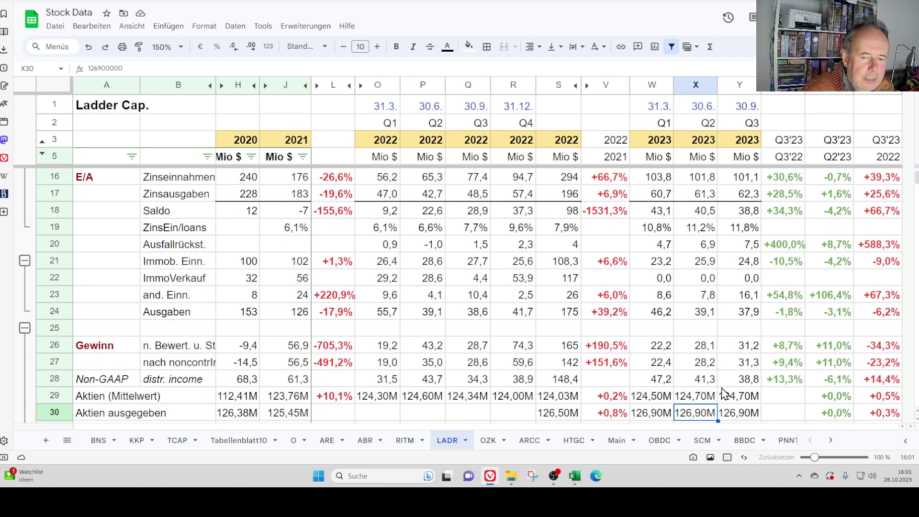
{"action": "key", "text": "Down"}
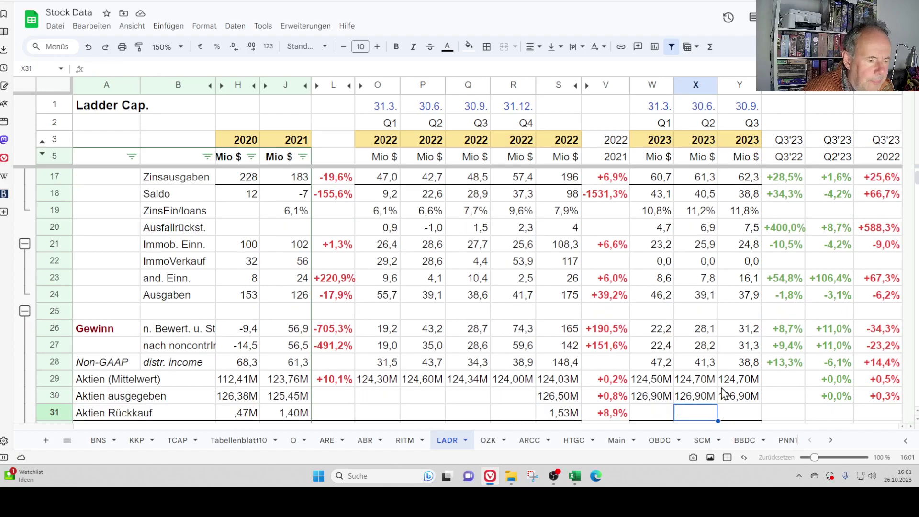
{"action": "key", "text": "Down"}
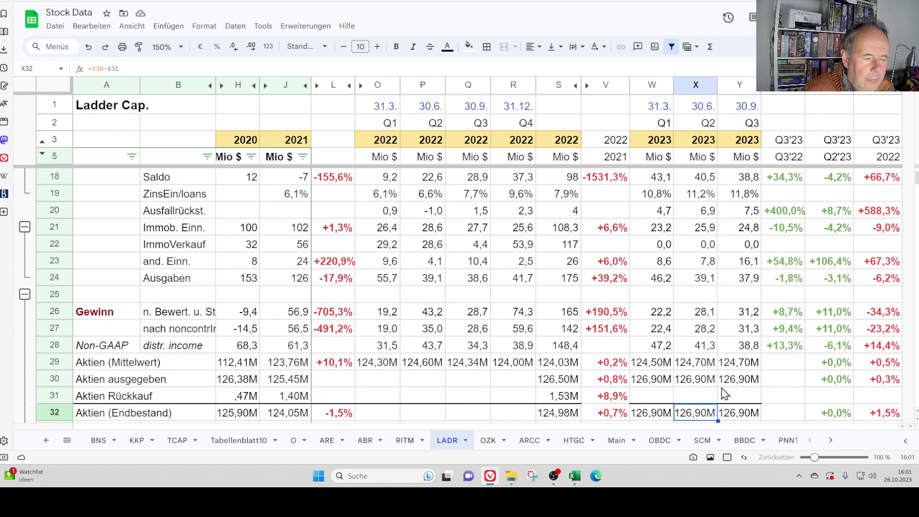
{"action": "key", "text": "Down"}
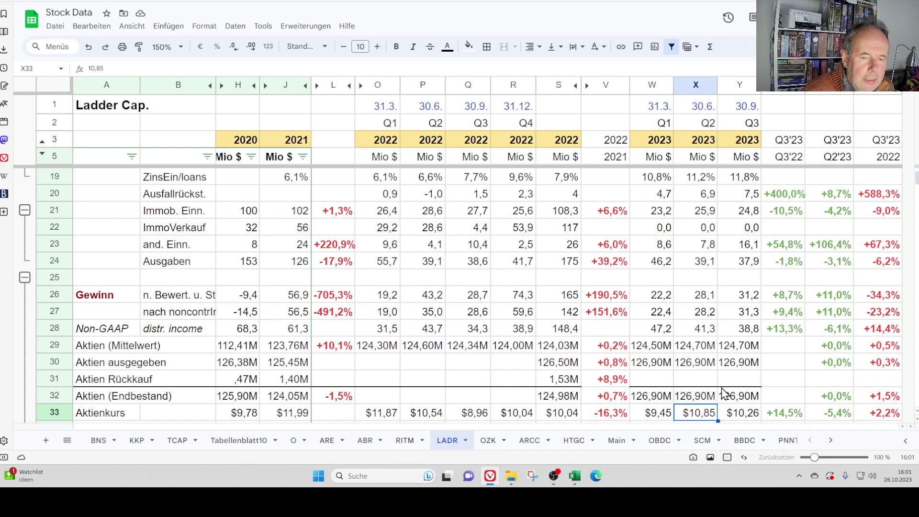
Step: Inspect the LADR stock chart year to date and over one year, including the 9/28/2023 dividend marker, and return to the Stock Data spreadsheet
{"action": "left_click", "coordinate": [529, 5]}
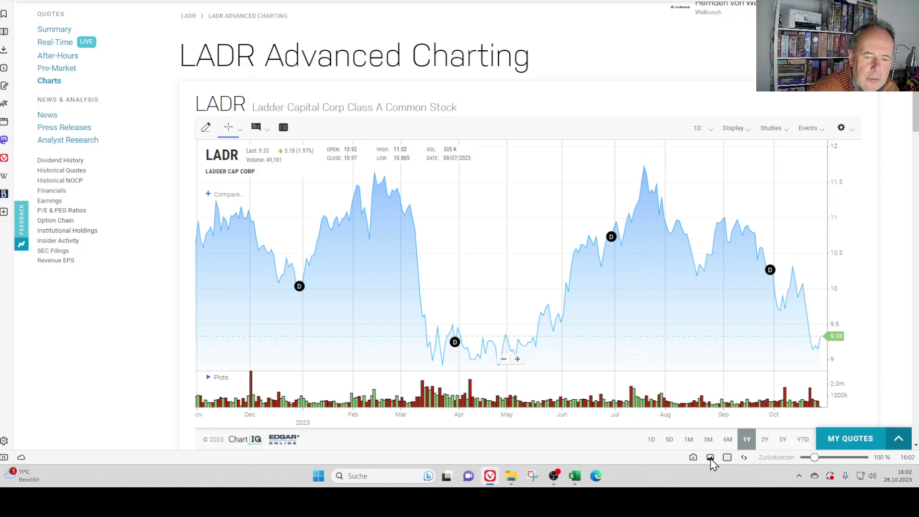
{"action": "left_click", "coordinate": [802, 439]}
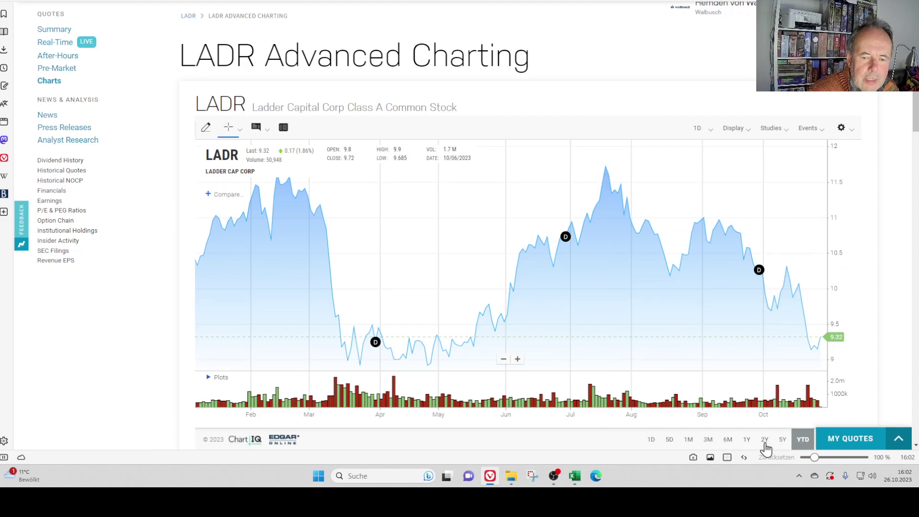
{"action": "left_click", "coordinate": [747, 440]}
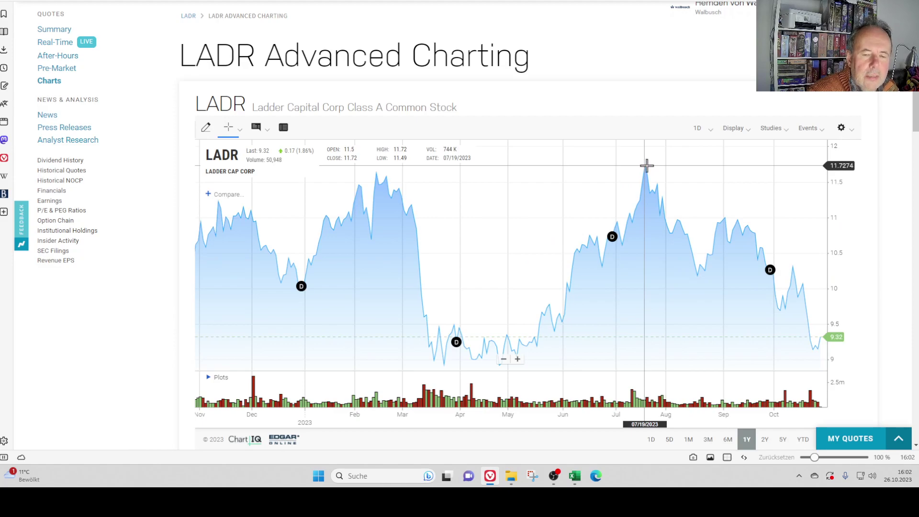
{"action": "mouse_move", "coordinate": [772, 271]}
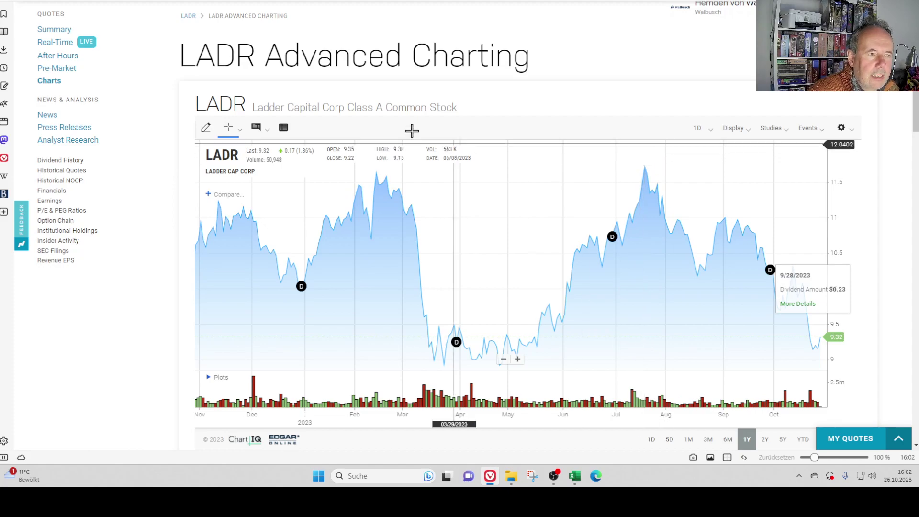
{"action": "left_click", "coordinate": [144, 1]}
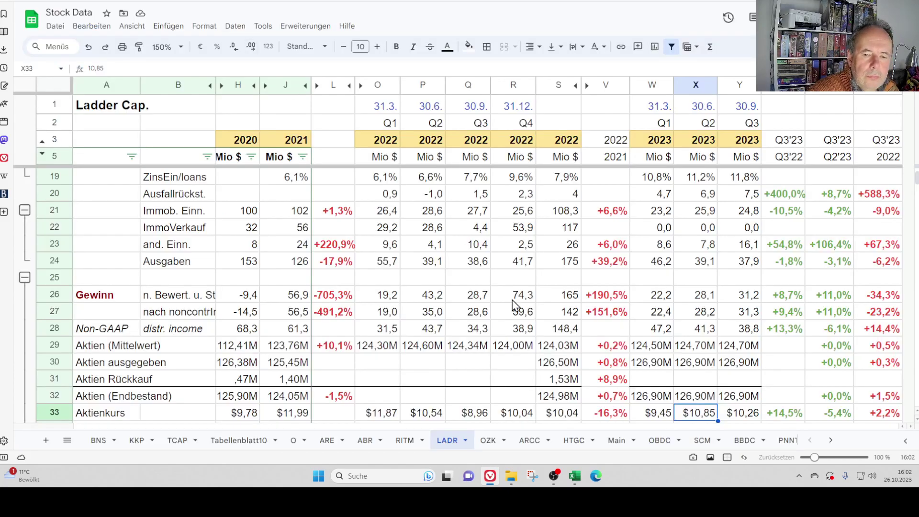
Step: Go through the Q3 2023 rows from Aktienkurs via Marktkap. and Anlage/Aktie to Eigenkap/Aktie (Buchwert)
{"action": "key", "text": "Right"}
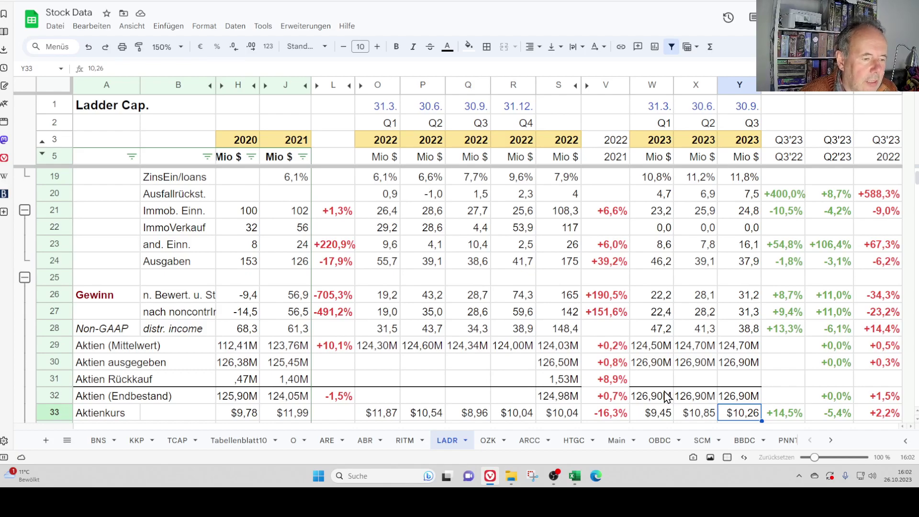
{"action": "key", "text": "Down"}
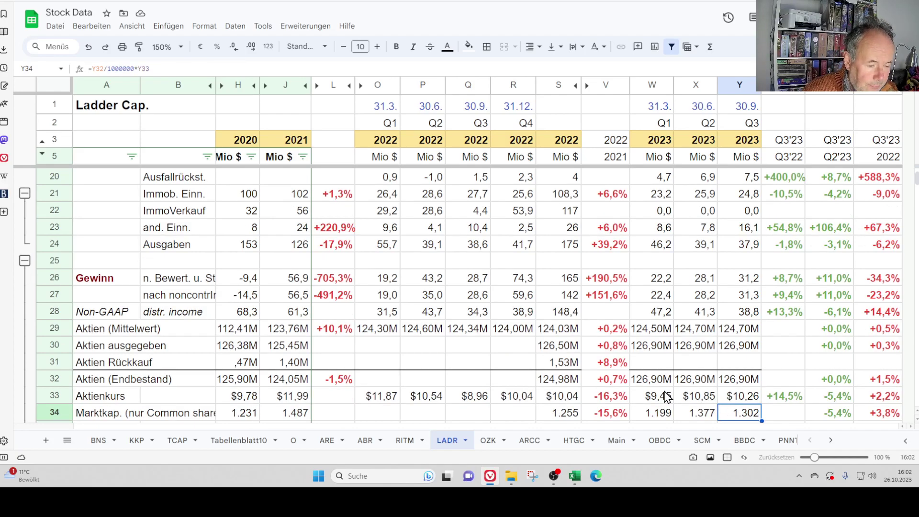
{"action": "key", "text": "Down"}
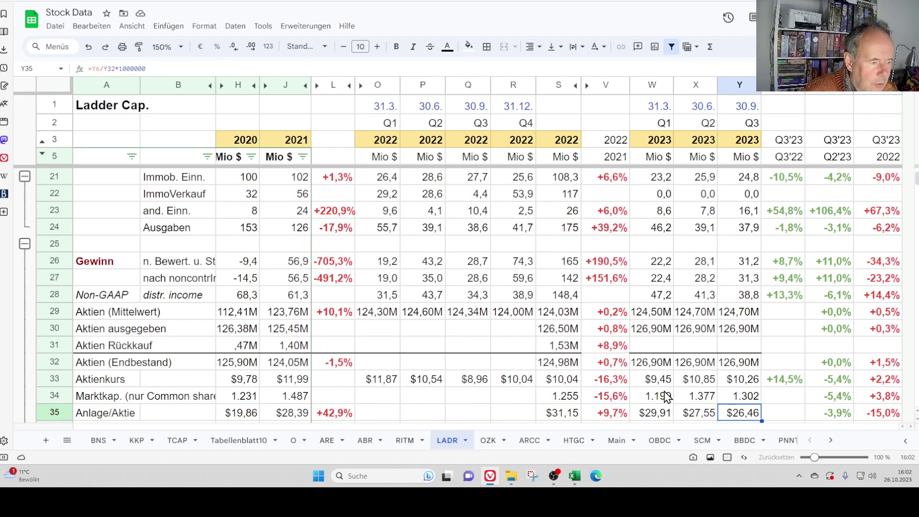
{"action": "key", "text": "Down"}
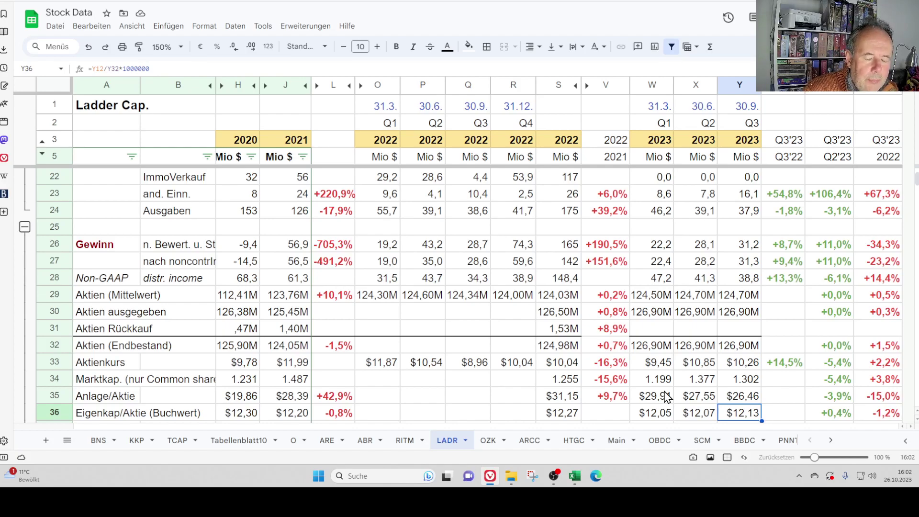
Step: Trace the Eigenkap/Aktie (Buchwert) from Q3 2023 back through full-year 2022 to 2020
{"action": "key", "text": "Left"}
{"action": "key", "text": "Left"}
{"action": "key", "text": "Left"}
{"action": "key", "text": "Left"}
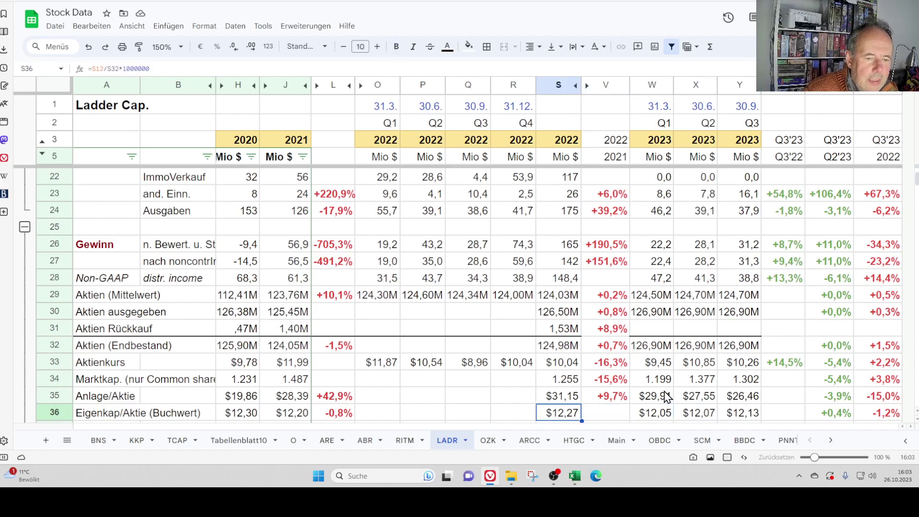
{"action": "key", "text": "Left"}
{"action": "key", "text": "Left"}
{"action": "key", "text": "Left"}
{"action": "key", "text": "Left"}
{"action": "key", "text": "Left"}
{"action": "key", "text": "Left"}
{"action": "key", "text": "Left"}
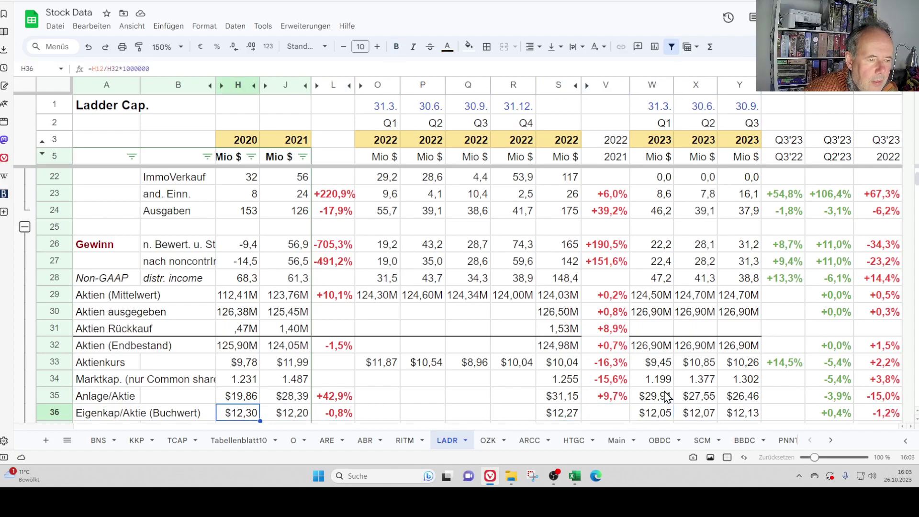
Step: Follow the book value per share from 2020 and 2021 forward to Q2 2023
{"action": "key", "text": "Right"}
{"action": "key", "text": "Right"}
{"action": "key", "text": "Right"}
{"action": "key", "text": "Right"}
{"action": "key", "text": "Right"}
{"action": "key", "text": "Right"}
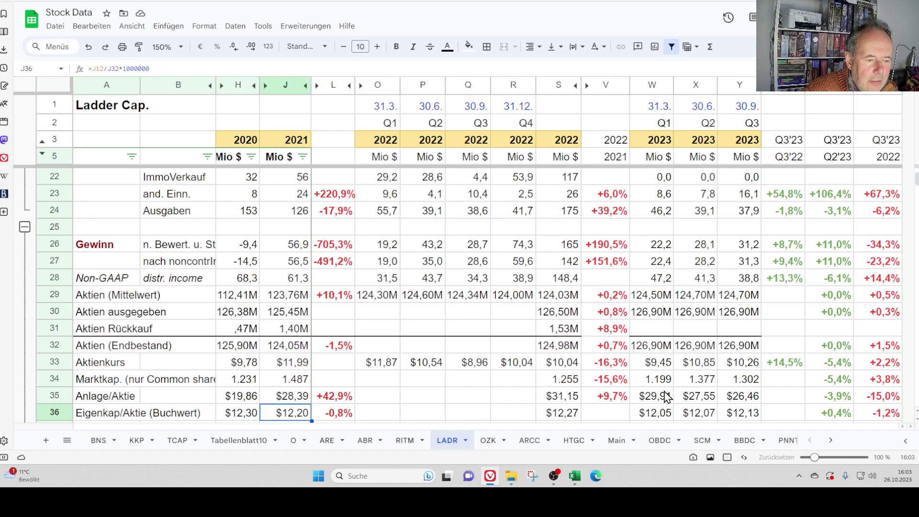
{"action": "key", "text": "Left"}
{"action": "key", "text": "Left"}
{"action": "key", "text": "Left"}
{"action": "key", "text": "Left"}
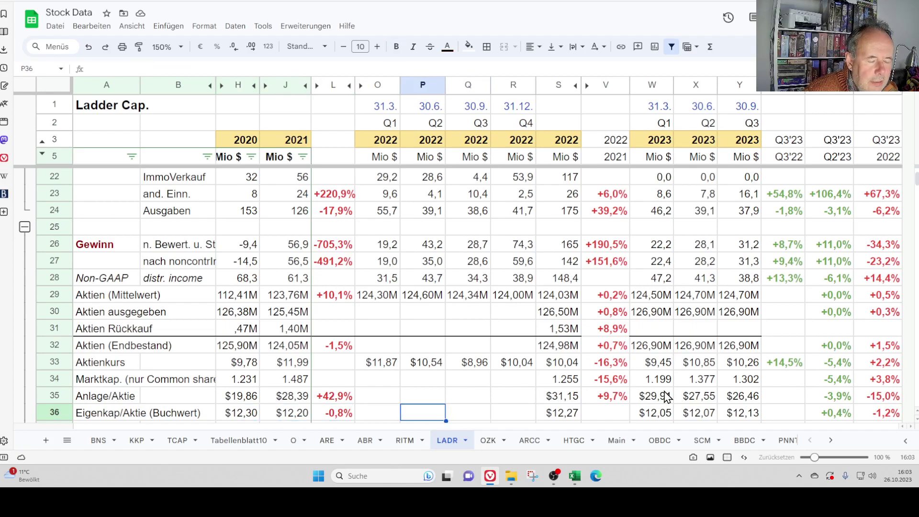
{"action": "key", "text": "Right"}
{"action": "key", "text": "Right"}
{"action": "key", "text": "Right"}
{"action": "key", "text": "Right"}
{"action": "key", "text": "Right"}
{"action": "key", "text": "Right"}
{"action": "key", "text": "Right"}
{"action": "key", "text": "Right"}
{"action": "key", "text": "Right"}
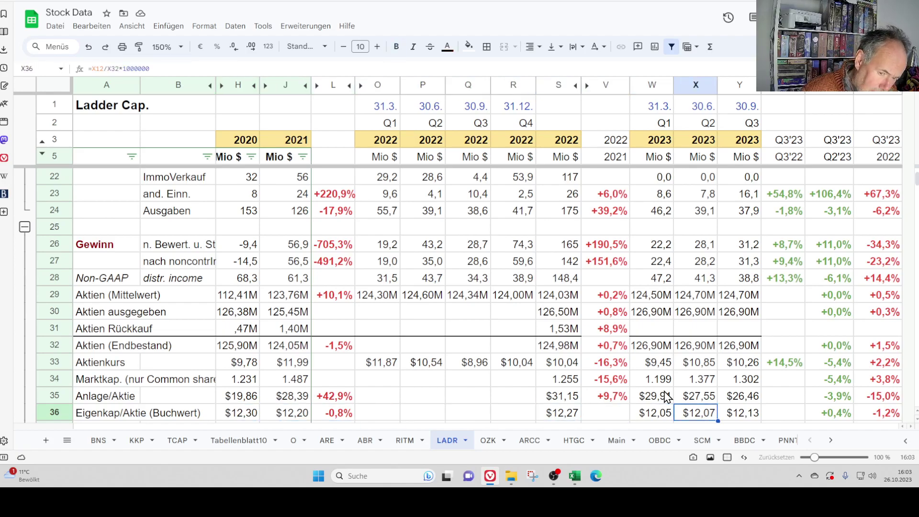
Step: Compare the book value per share of the 2023 quarters with full-year 2022
{"action": "key", "text": "Left"}
{"action": "key", "text": "Left"}
{"action": "key", "text": "Left"}
{"action": "key", "text": "Left"}
{"action": "key", "text": "Left"}
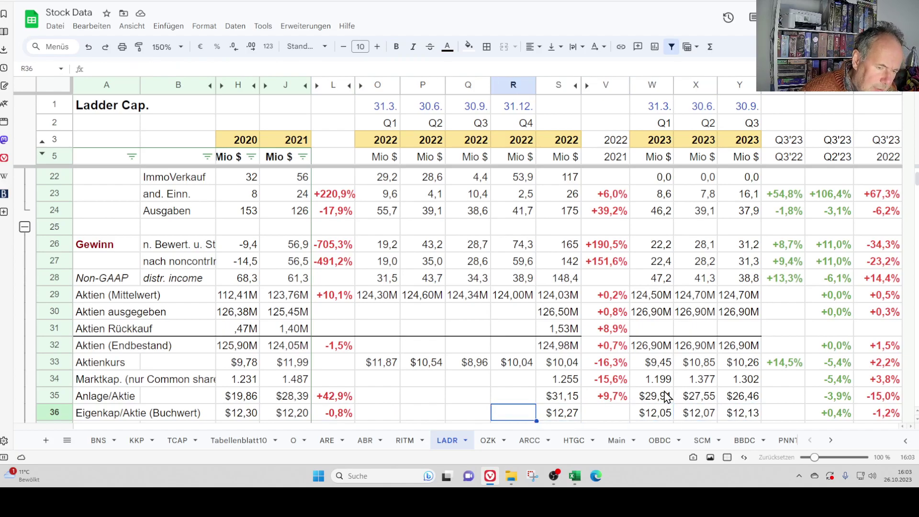
{"action": "key", "text": "Left"}
{"action": "key", "text": "Right"}
{"action": "key", "text": "Right"}
{"action": "key", "text": "Right"}
{"action": "key", "text": "Right"}
{"action": "key", "text": "Right"}
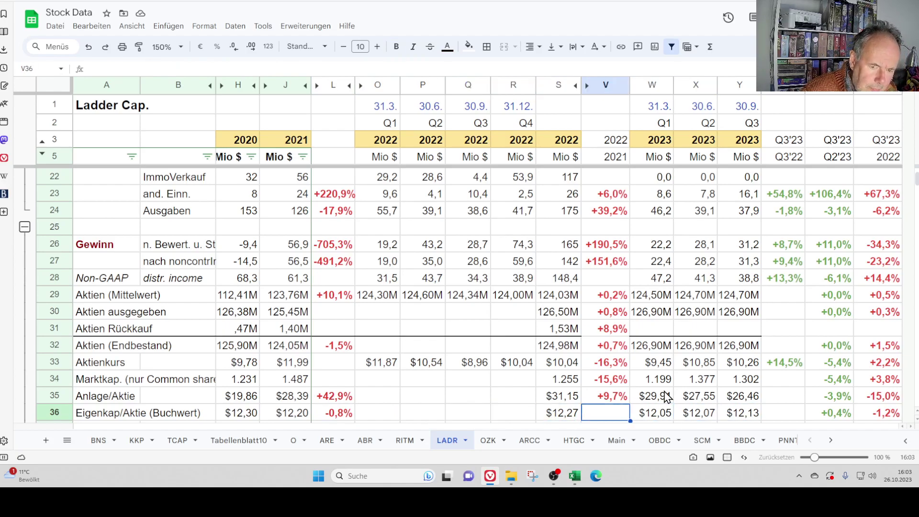
{"action": "key", "text": "Right"}
Step: Recheck the 2021 book value per share and follow the row forward, ending at Q3 2023
{"action": "key", "text": "Left"}
{"action": "key", "text": "Left"}
{"action": "key", "text": "Left"}
{"action": "key", "text": "Left"}
{"action": "key", "text": "Left"}
{"action": "key", "text": "Left"}
{"action": "key", "text": "Left"}
{"action": "key", "text": "Left"}
{"action": "key", "text": "Left"}
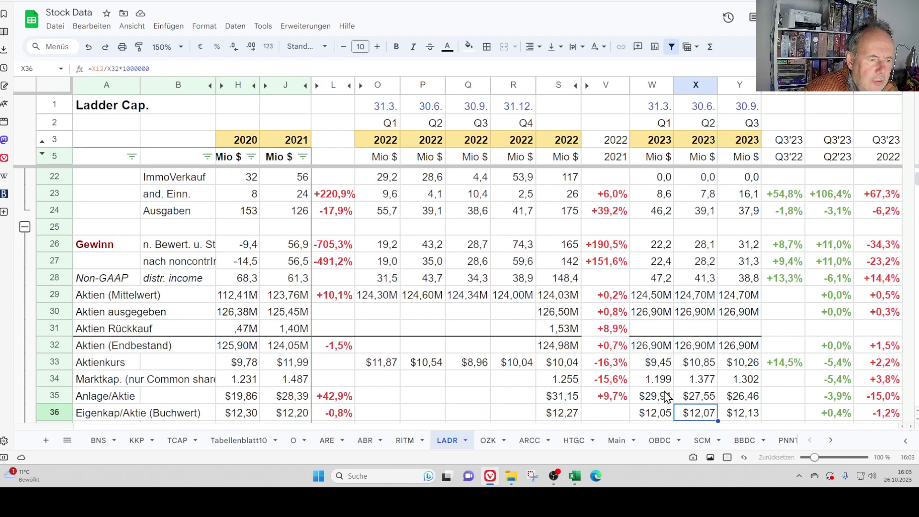
{"action": "key", "text": "Left"}
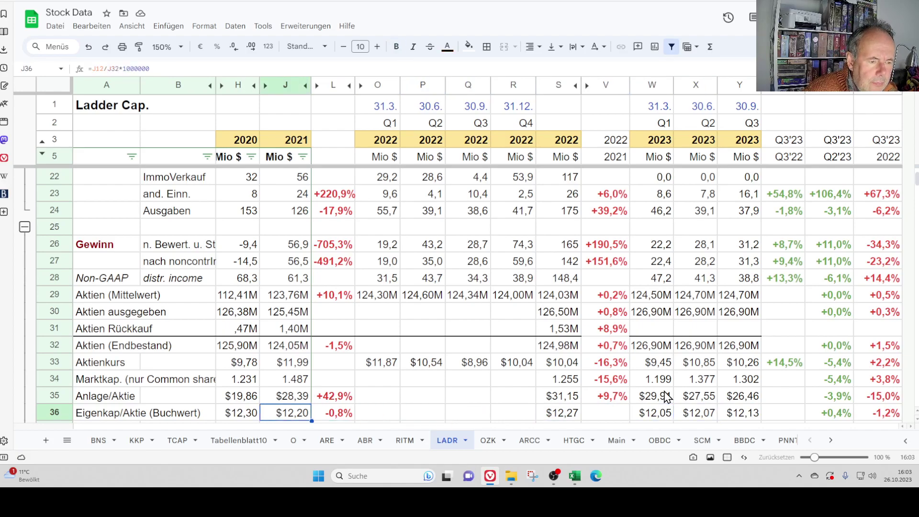
{"action": "key", "text": "Right"}
{"action": "key", "text": "Right"}
{"action": "key", "text": "Right"}
{"action": "key", "text": "Right"}
{"action": "key", "text": "Right"}
{"action": "key", "text": "Right"}
{"action": "key", "text": "Right"}
{"action": "key", "text": "Right"}
{"action": "key", "text": "Right"}
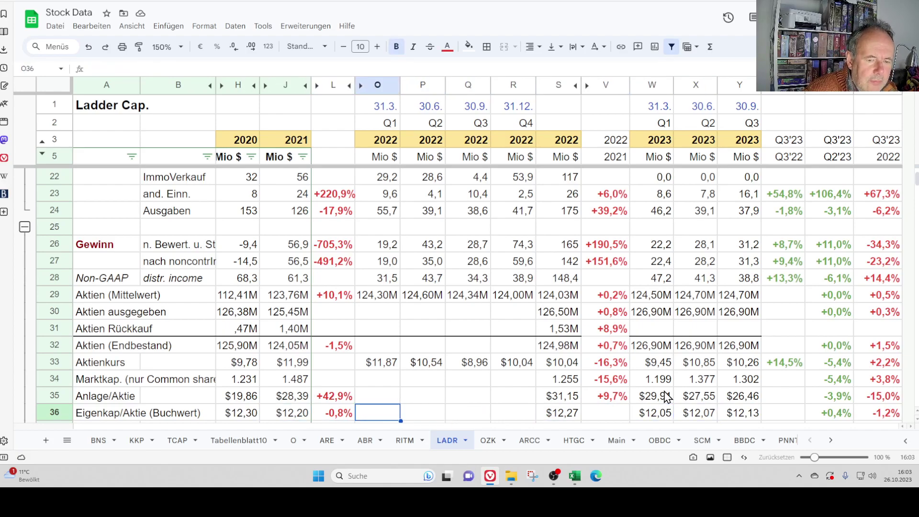
{"action": "key", "text": "Right"}
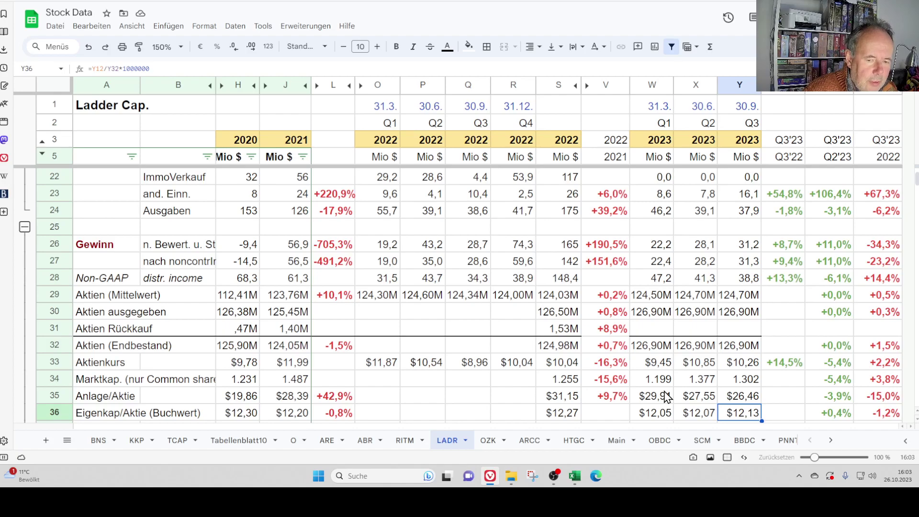
Step: Review the Gewinn/Aktie for Q3 2023 and compare it with Q2 and Q1 2023
{"action": "key", "text": "Down"}
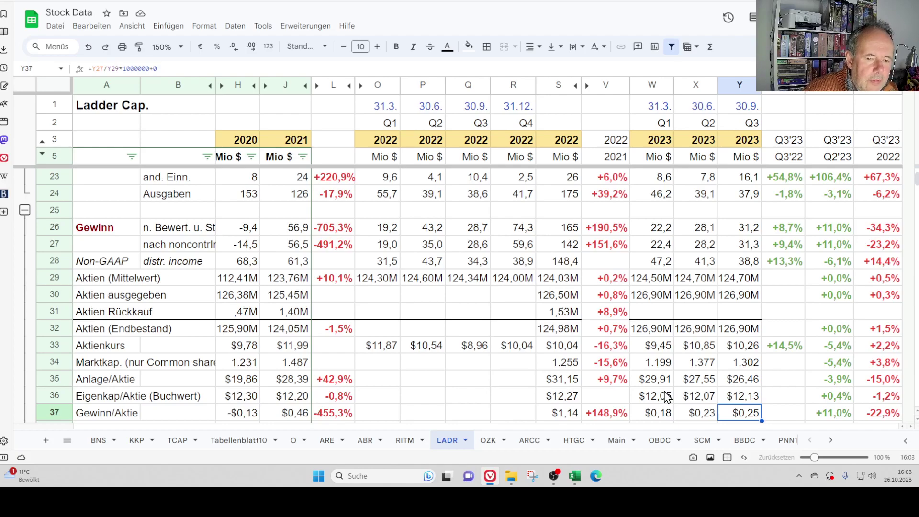
{"action": "key", "text": "Left"}
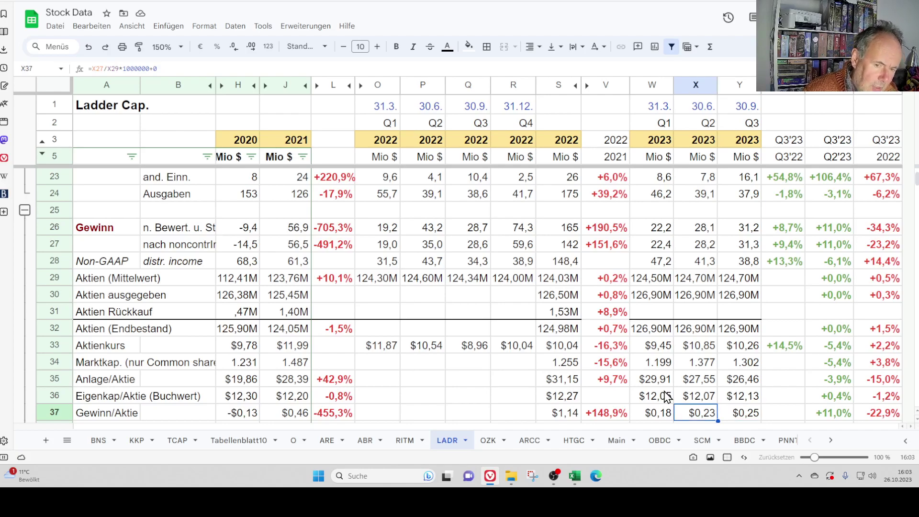
{"action": "key", "text": "Right"}
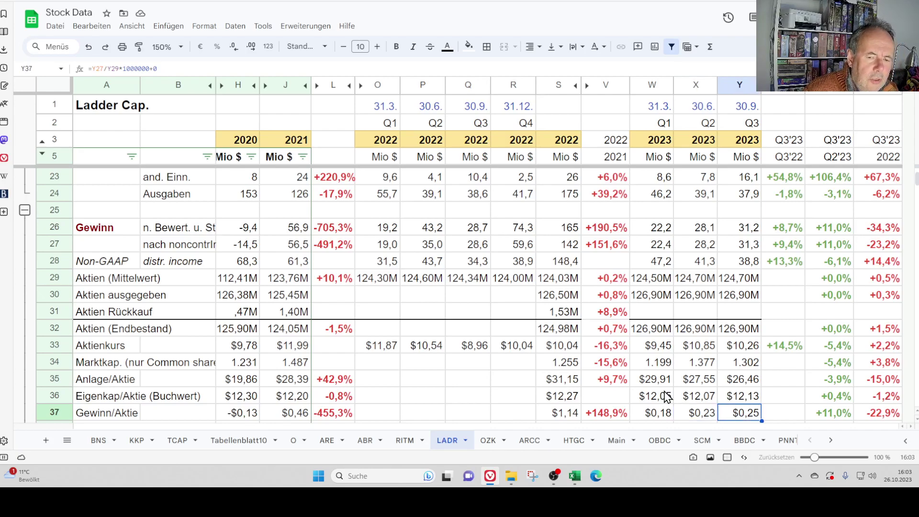
{"action": "key", "text": "Left"}
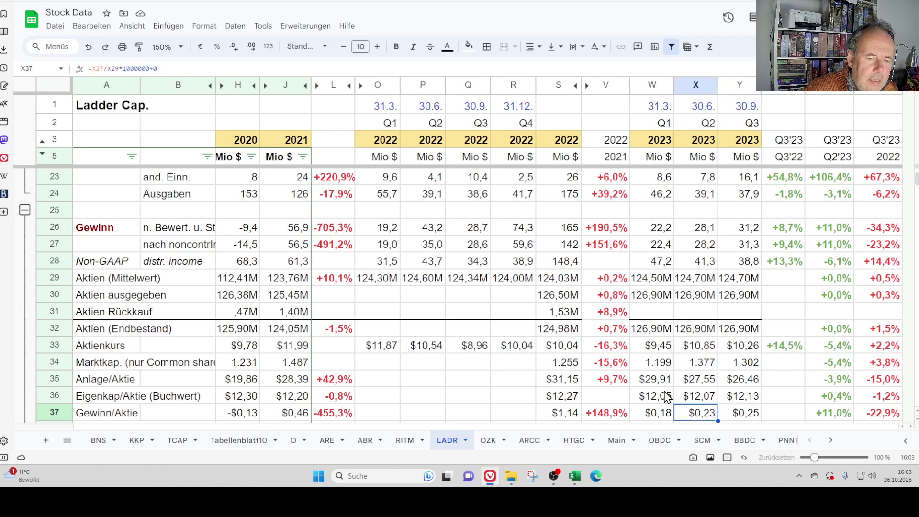
{"action": "key", "text": "Left"}
{"action": "key", "text": "Right"}
{"action": "key", "text": "Right"}
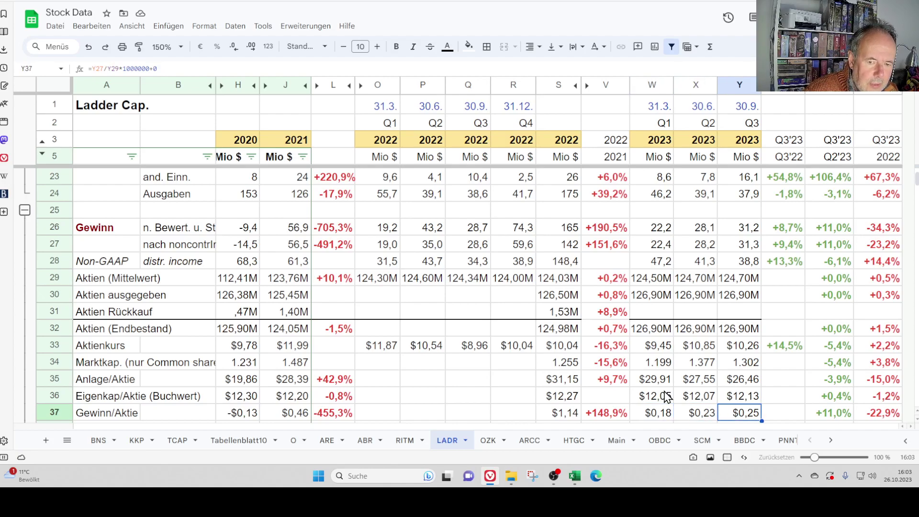
{"action": "key", "text": "Left"}
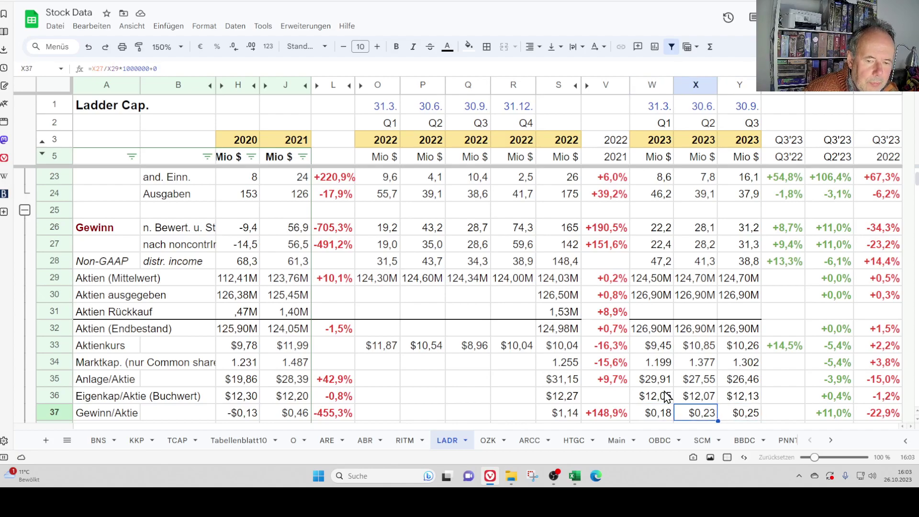
{"action": "key", "text": "Left"}
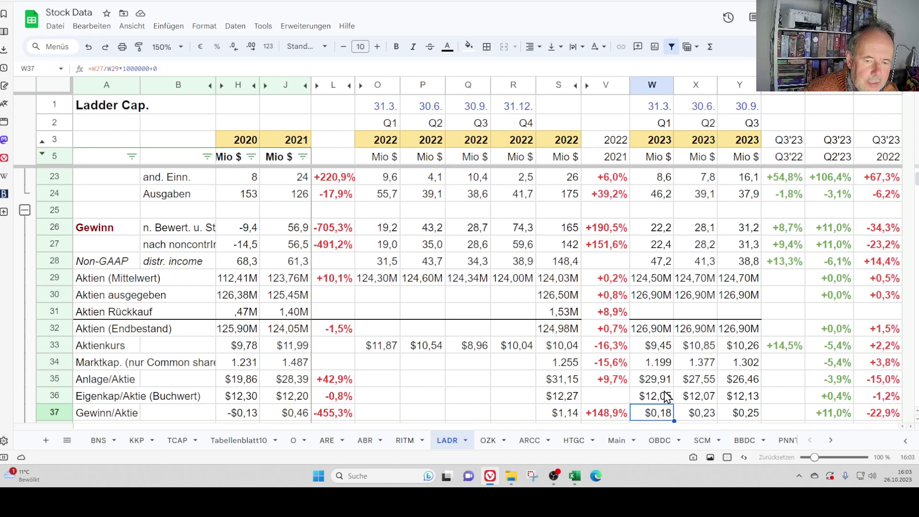
{"action": "key", "text": "Right"}
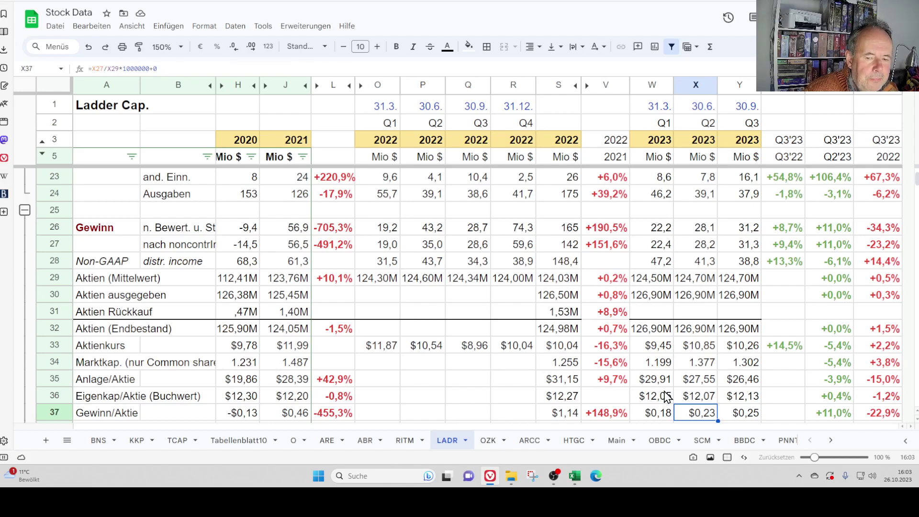
Step: Copy the Q3'23/Q2'23 and Q3'23/2022 change formulas from the Gewinn/Aktie row into the Distr Earn/Aktie (DE/Sh) row
{"action": "scroll", "coordinate": [665, 396], "scroll_direction": "down", "scroll_amount": 1}
{"action": "key", "text": "Right"}
{"action": "key", "text": "Right"}
{"action": "key", "text": "Right"}
{"action": "key", "text": "Right"}
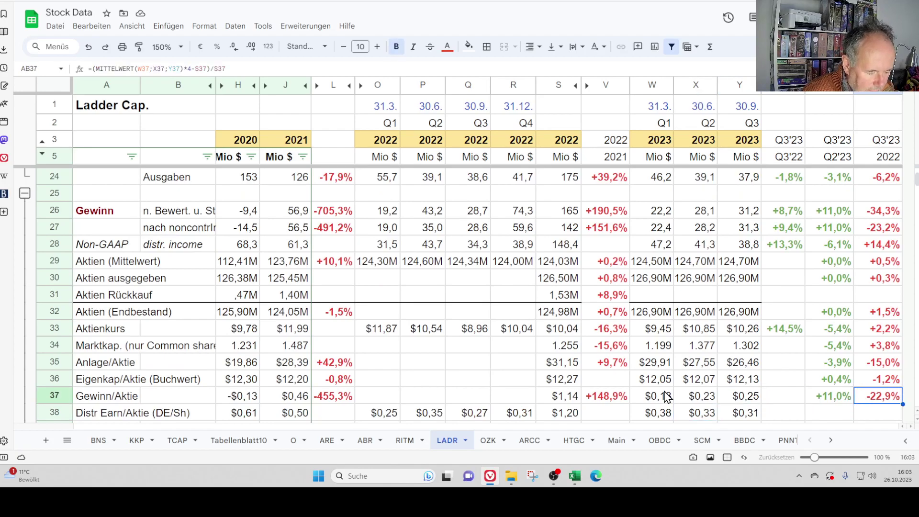
{"action": "key", "text": "shift+Left"}
{"action": "key", "text": "ctrl+c"}
{"action": "key", "text": "Down"}
{"action": "key", "text": "ctrl+v"}
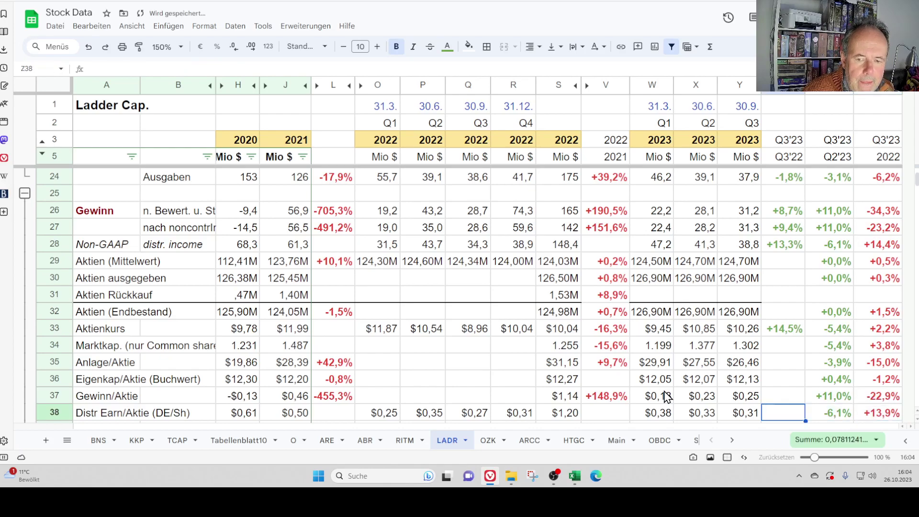
Step: Compare the Distr Earn/Aktie (DE/Sh) of Q1, Q2 and Q3 2023, ending at Q3 2023
{"action": "key", "text": "Left"}
{"action": "key", "text": "Left"}
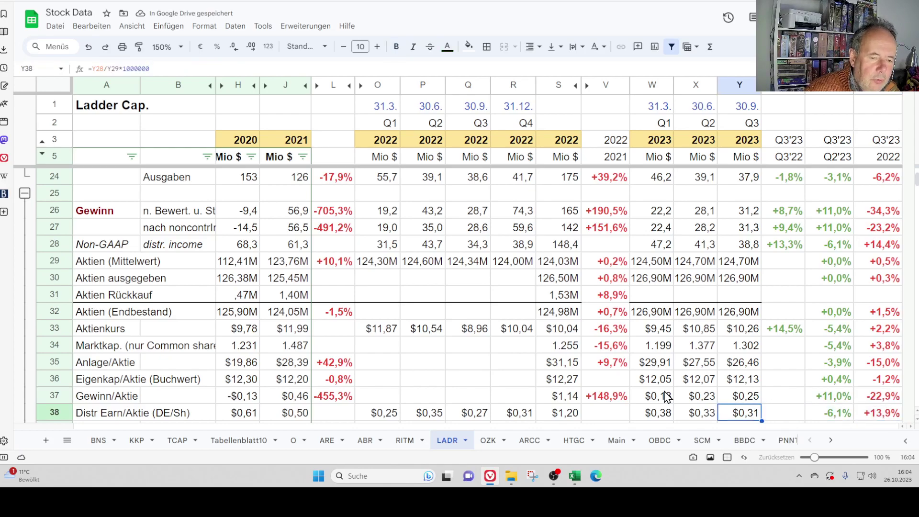
{"action": "key", "text": "Left"}
{"action": "key", "text": "Left"}
{"action": "key", "text": "Right"}
{"action": "key", "text": "Right"}
{"action": "key", "text": "Left"}
{"action": "key", "text": "Left"}
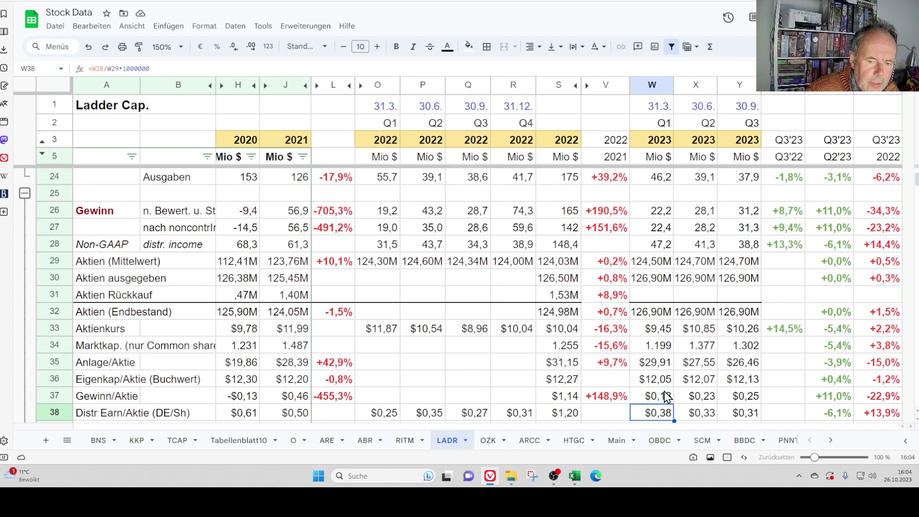
{"action": "key", "text": "Right"}
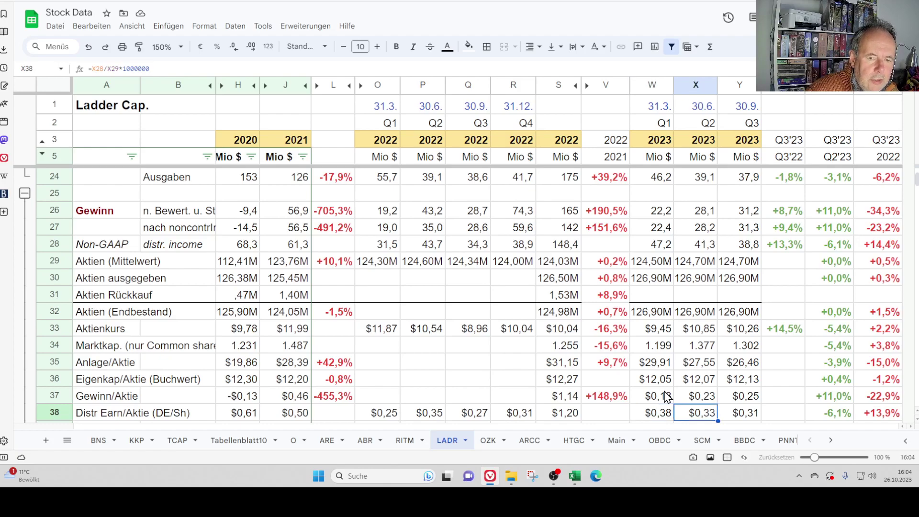
{"action": "key", "text": "Left"}
{"action": "key", "text": "Right"}
{"action": "key", "text": "Right"}
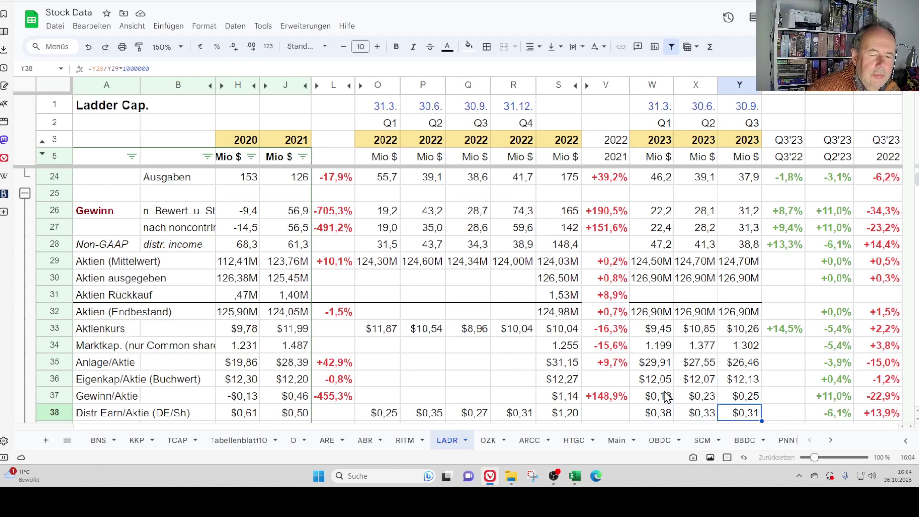
{"action": "key", "text": "Left"}
{"action": "key", "text": "Left"}
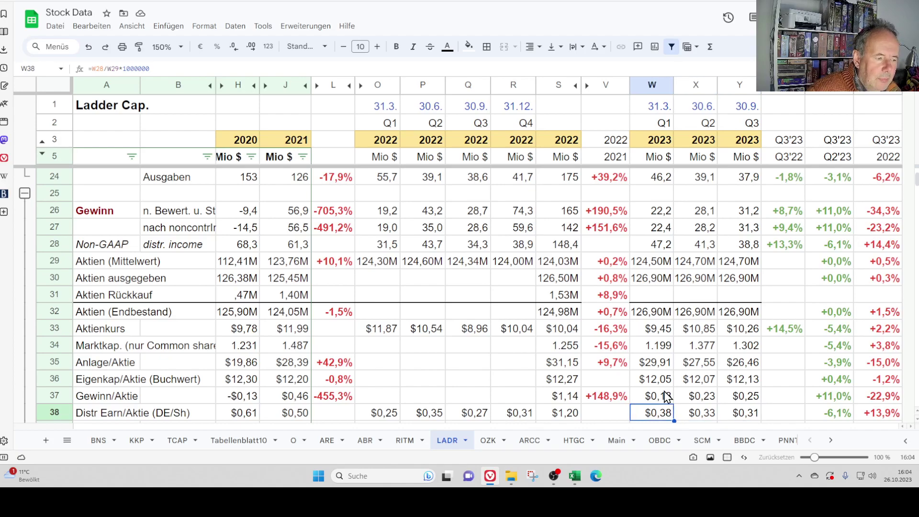
{"action": "key", "text": "Right"}
{"action": "key", "text": "Right"}
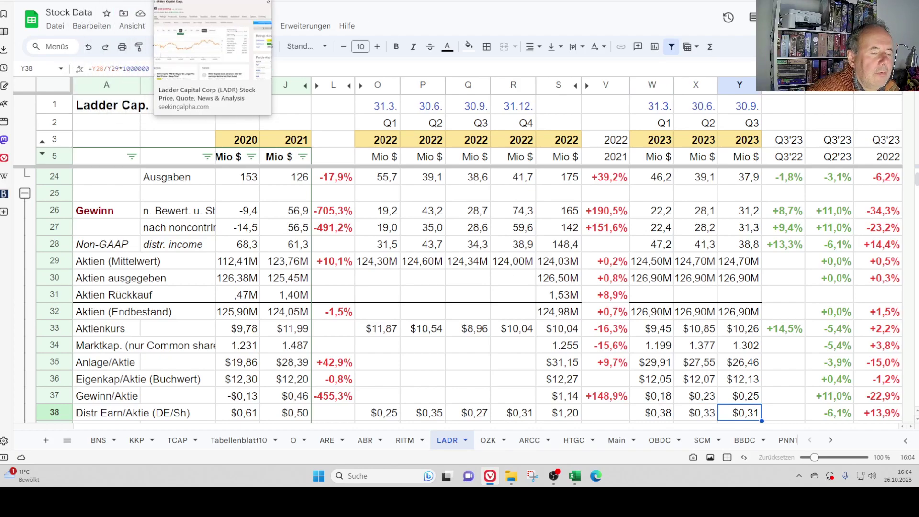
Step: Switch to the Seeking Alpha LADR page and open the news article on Ladder Capital's Non-GAAP EPS of $0.31
{"action": "key", "text": "ctrl+Tab"}
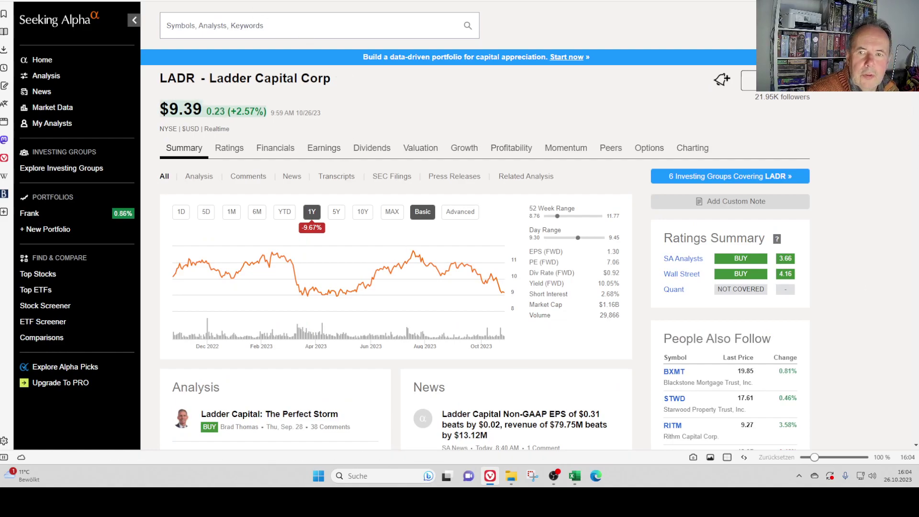
{"action": "scroll", "coordinate": [702, 172], "scroll_direction": "down", "scroll_amount": 6}
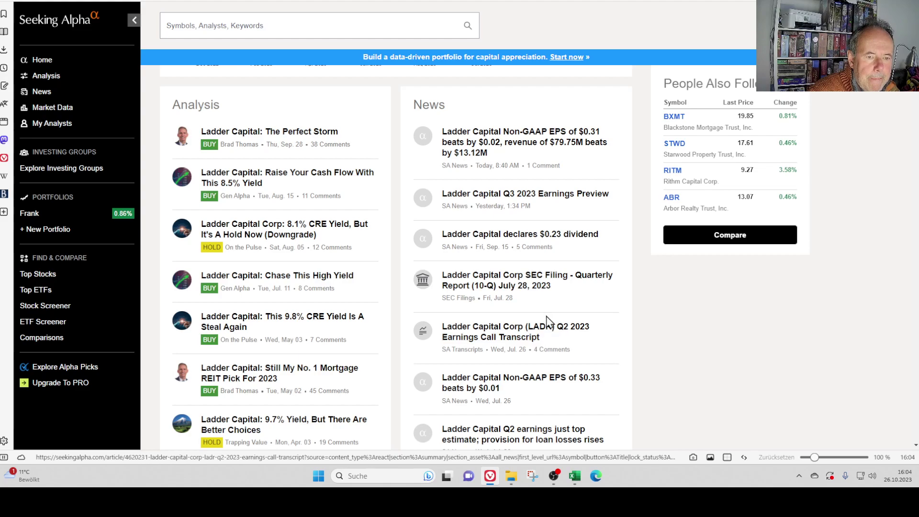
{"action": "left_click", "coordinate": [551, 194]}
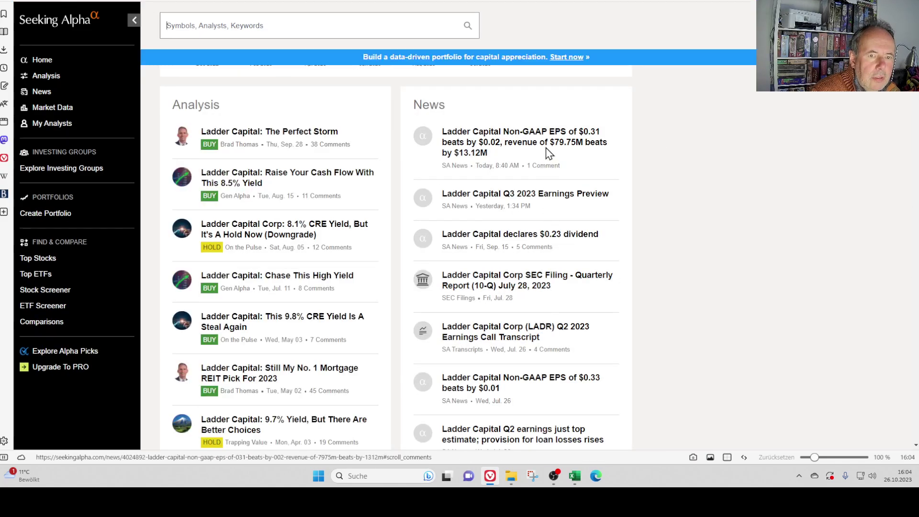
{"action": "left_click", "coordinate": [547, 152]}
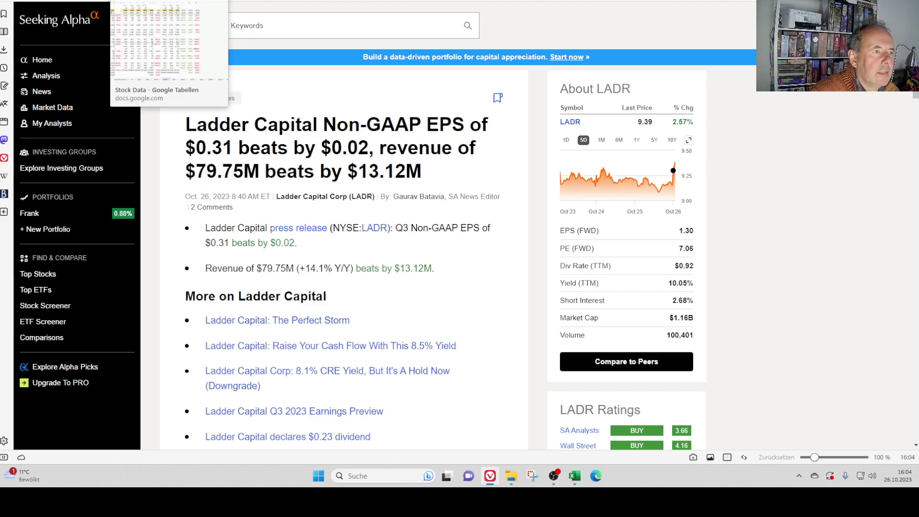
Step: Return to the Stock Data spreadsheet and compare the Distr Earn/Aktie (DE/Sh) of Q1, Q2 and Q3 2023
{"action": "left_click", "coordinate": [170, 3]}
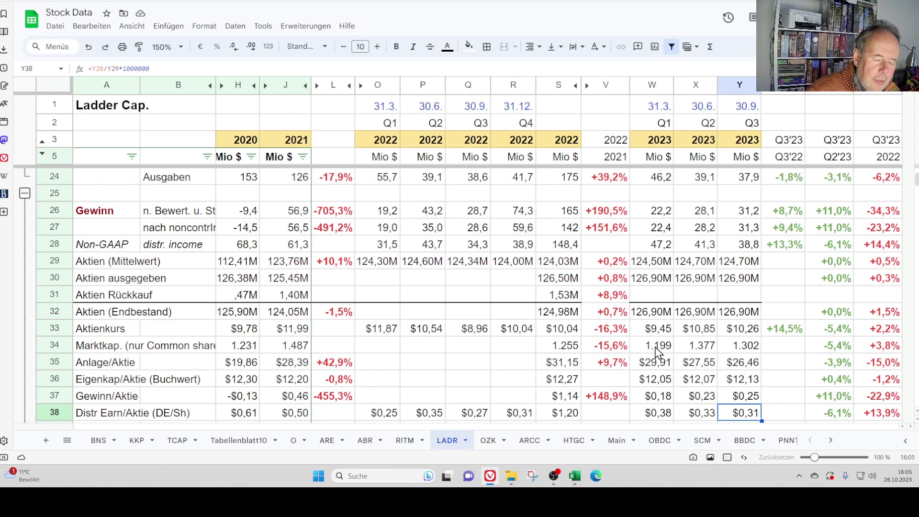
{"action": "key", "text": "Left"}
{"action": "key", "text": "Left"}
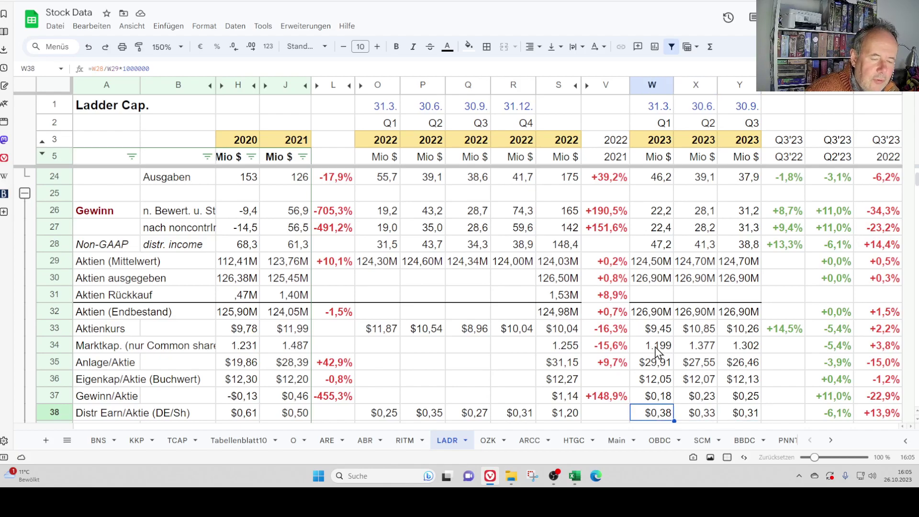
{"action": "key", "text": "Right"}
{"action": "key", "text": "Left"}
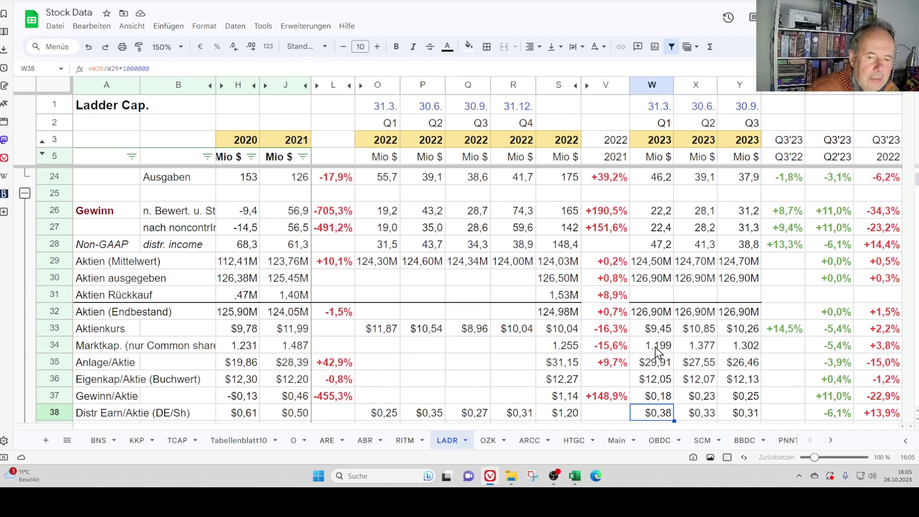
{"action": "key", "text": "Right"}
{"action": "key", "text": "Right"}
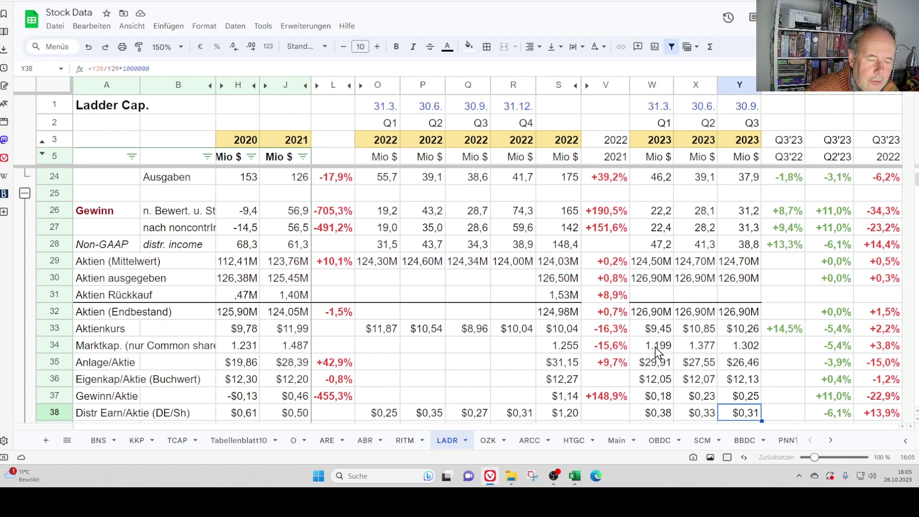
Step: Review the Dividende row from Q3 2023 back through the 2022 quarters to the 2020 and 2021 annual figures
{"action": "key", "text": "Down"}
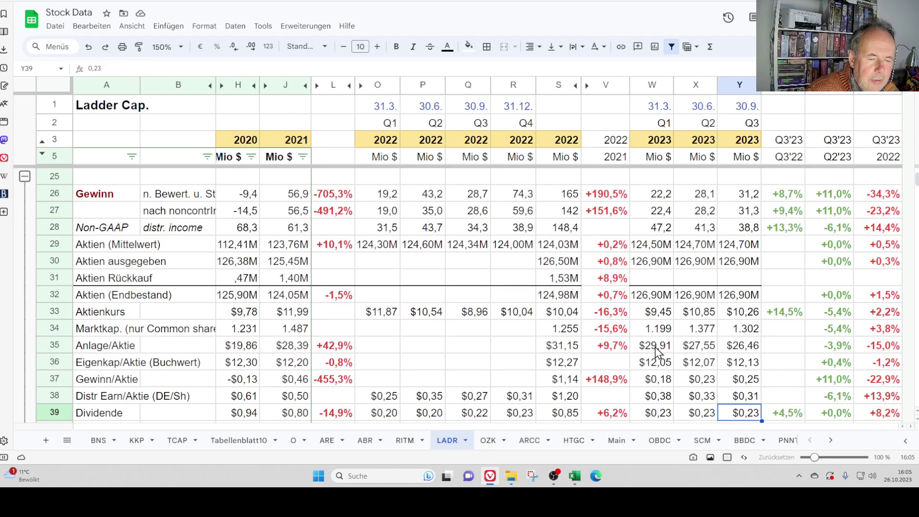
{"action": "key", "text": "Left"}
{"action": "key", "text": "Left"}
{"action": "key", "text": "Left"}
{"action": "key", "text": "Left"}
{"action": "key", "text": "Left"}
{"action": "key", "text": "Left"}
{"action": "key", "text": "Left"}
{"action": "key", "text": "Left"}
{"action": "key", "text": "Left"}
{"action": "key", "text": "Left"}
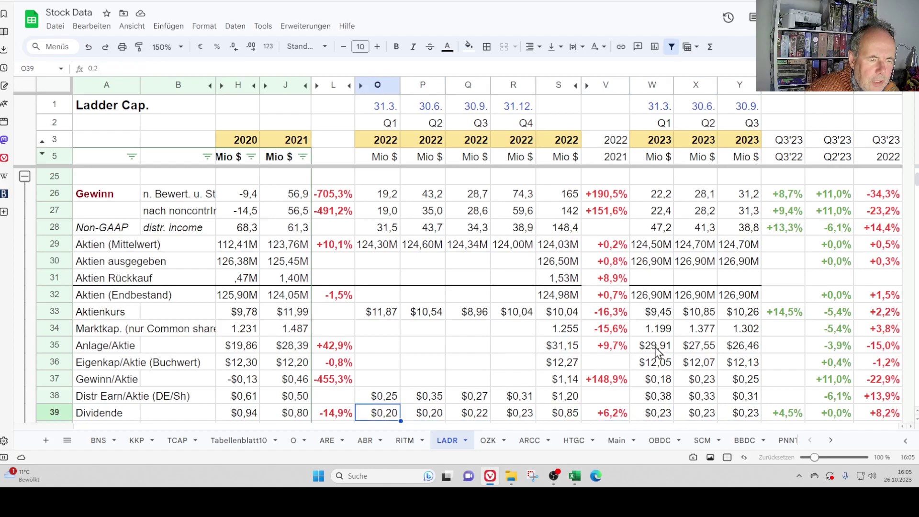
{"action": "key", "text": "Left"}
{"action": "key", "text": "Left"}
{"action": "key", "text": "Right"}
{"action": "key", "text": "Right"}
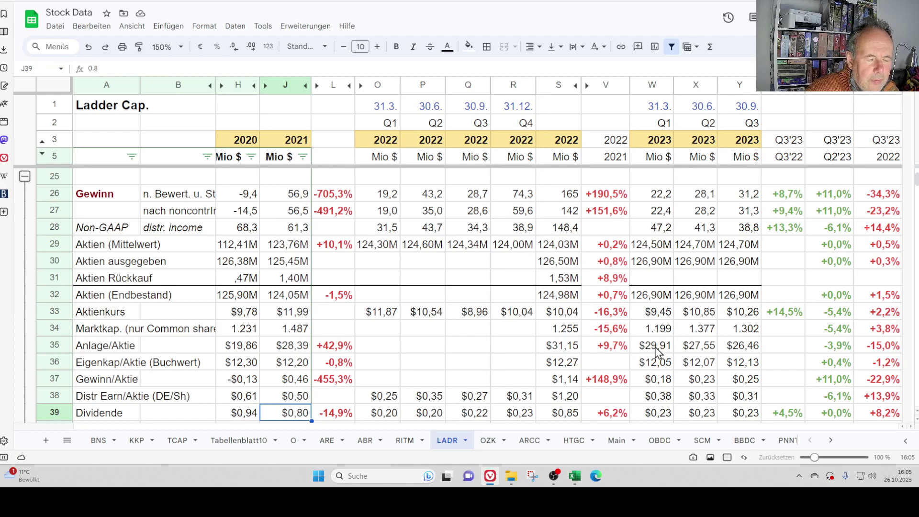
Step: Follow the Dividende forward from 2021 through the 2022 quarters to Q3 2023
{"action": "key", "text": "Right"}
{"action": "key", "text": "Right"}
{"action": "key", "text": "Right"}
{"action": "key", "text": "Right"}
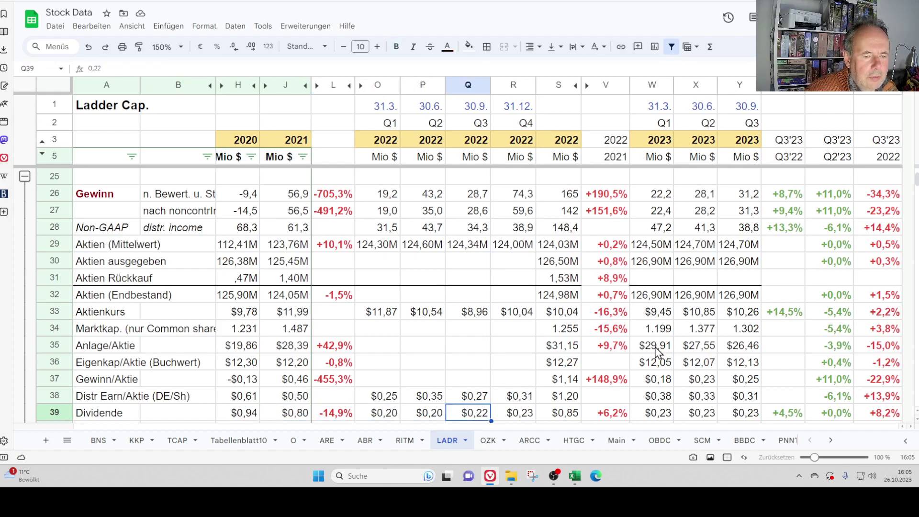
{"action": "key", "text": "Right"}
{"action": "key", "text": "Right"}
{"action": "key", "text": "Right"}
{"action": "key", "text": "Right"}
{"action": "key", "text": "Right"}
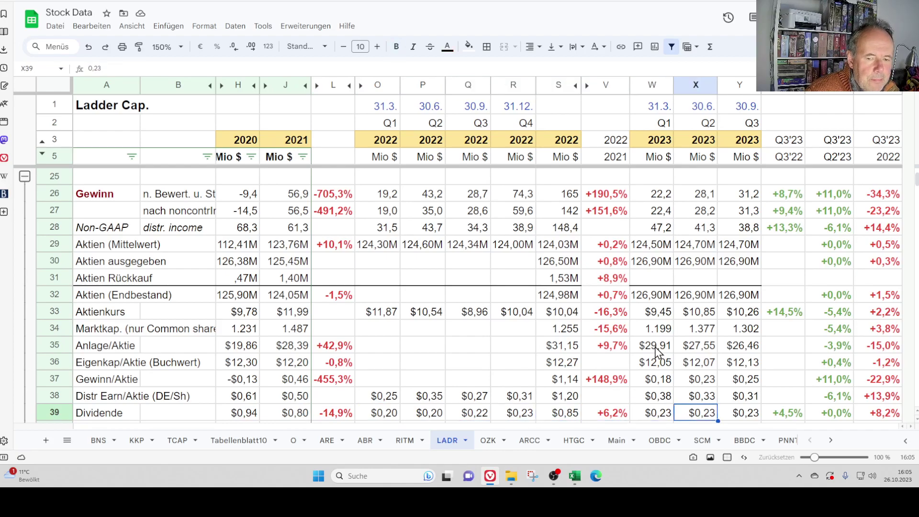
{"action": "key", "text": "Right"}
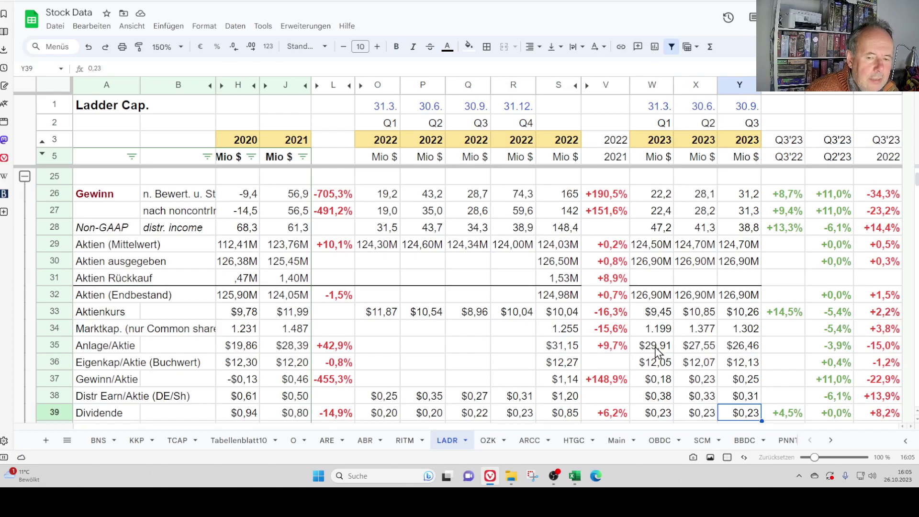
Step: Review the Div.Rendite for Q3 2023 alongside the neighbouring Dividende and Div/ (DE/Sh) rows
{"action": "key", "text": "Down"}
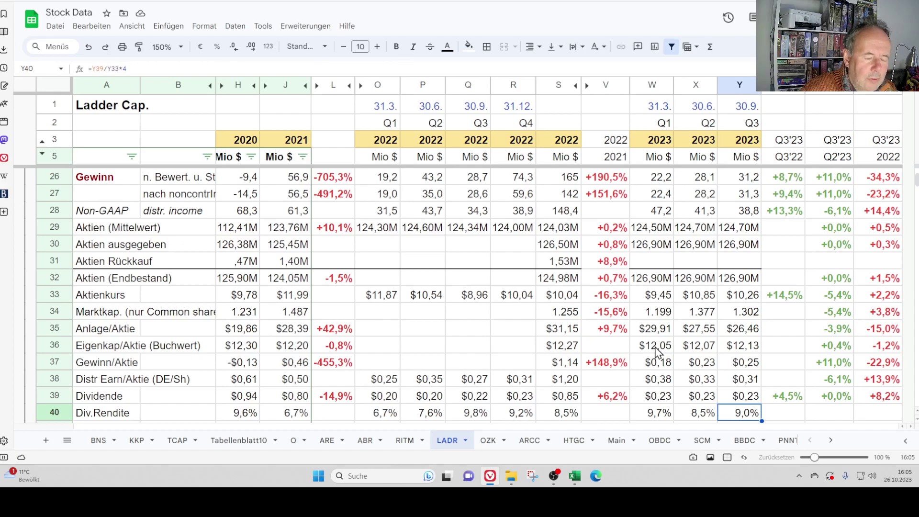
{"action": "key", "text": "Down"}
{"action": "key", "text": "Up"}
{"action": "key", "text": "Up"}
{"action": "key", "text": "Down"}
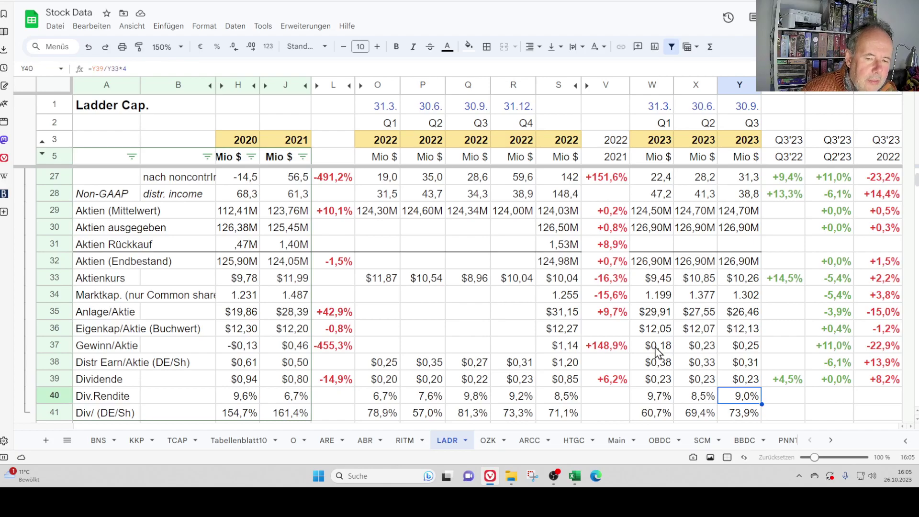
Step: Check the Q3 2023 Aktienkurs underlying the dividend yield, and return to the Div.Rendite for Q3 2023
{"action": "key", "text": "Up"}
{"action": "key", "text": "Up"}
{"action": "key", "text": "Up"}
{"action": "key", "text": "Up"}
{"action": "key", "text": "Up"}
{"action": "key", "text": "Up"}
{"action": "key", "text": "Up"}
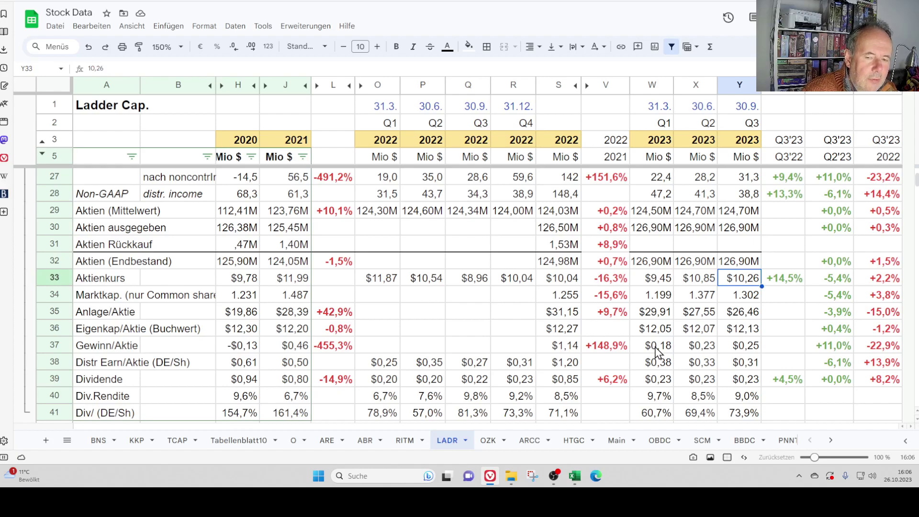
{"action": "key", "text": "Down"}
{"action": "key", "text": "Down"}
{"action": "key", "text": "Down"}
{"action": "key", "text": "Down"}
{"action": "key", "text": "Down"}
{"action": "key", "text": "Down"}
{"action": "key", "text": "Down"}
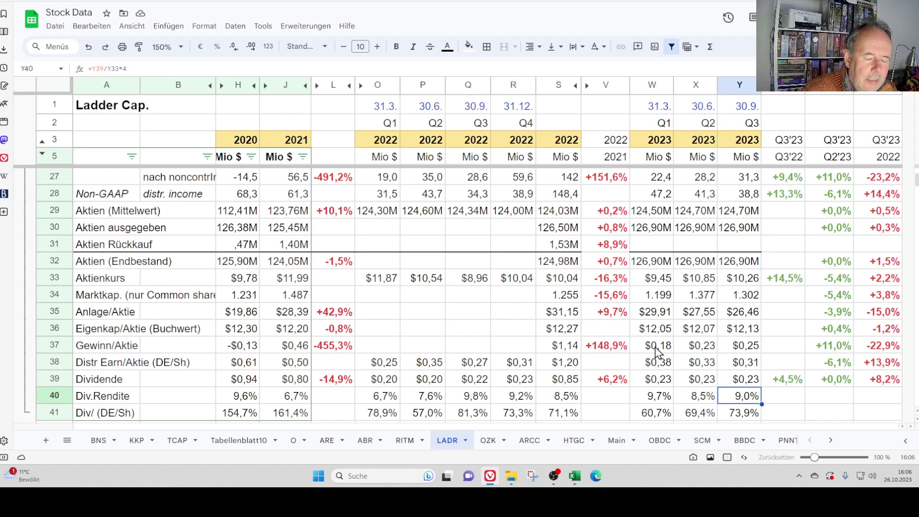
Step: Examine the Div/ (DE/Sh) payout ratio for Q3 2023 against the Dividende of the same quarter
{"action": "key", "text": "Down"}
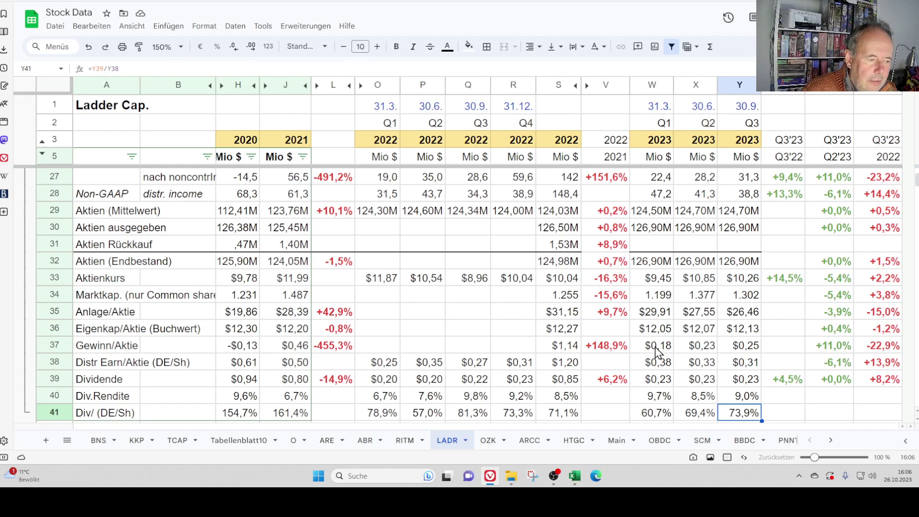
{"action": "scroll", "coordinate": [656, 352], "scroll_direction": "down", "scroll_amount": 1}
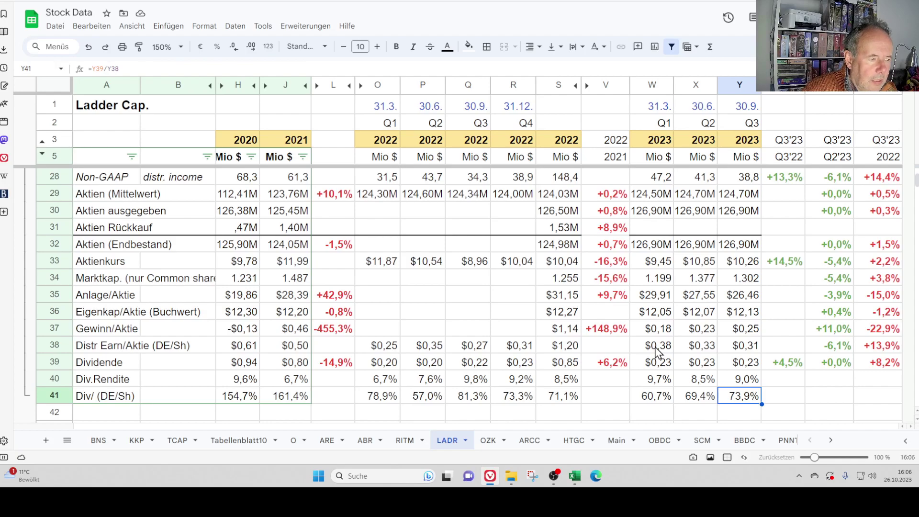
{"action": "key", "text": "Up"}
{"action": "key", "text": "Up"}
{"action": "key", "text": "Up"}
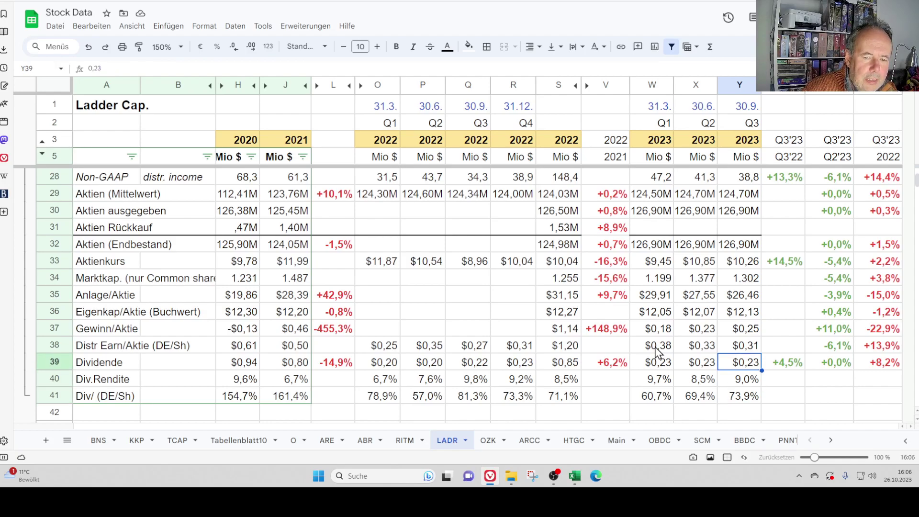
{"action": "key", "text": "Down"}
{"action": "key", "text": "Down"}
{"action": "key", "text": "Down"}
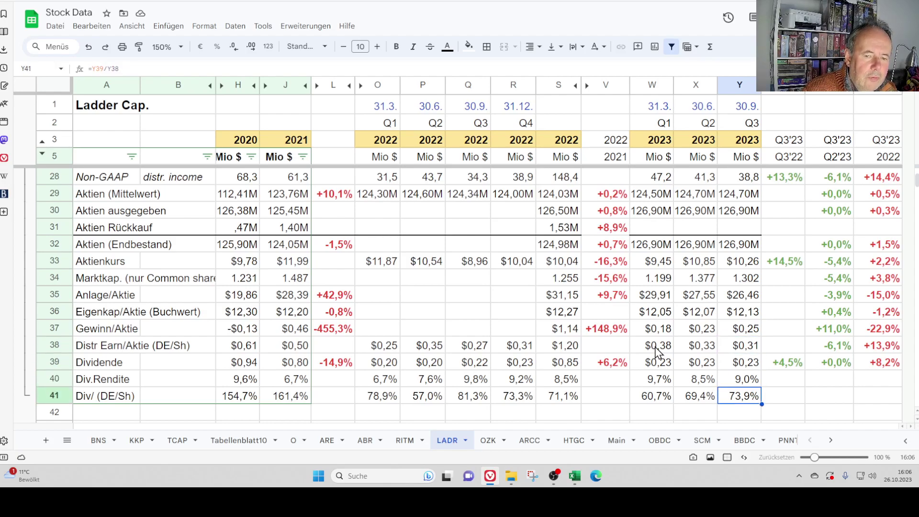
Step: Compare the Div/ (DE/Sh) payout ratio of Q3 2023 with the earlier periods back to 2022, 2021 and 2020
{"action": "key", "text": "Left"}
{"action": "key", "text": "Left"}
{"action": "key", "text": "Left"}
{"action": "key", "text": "Left"}
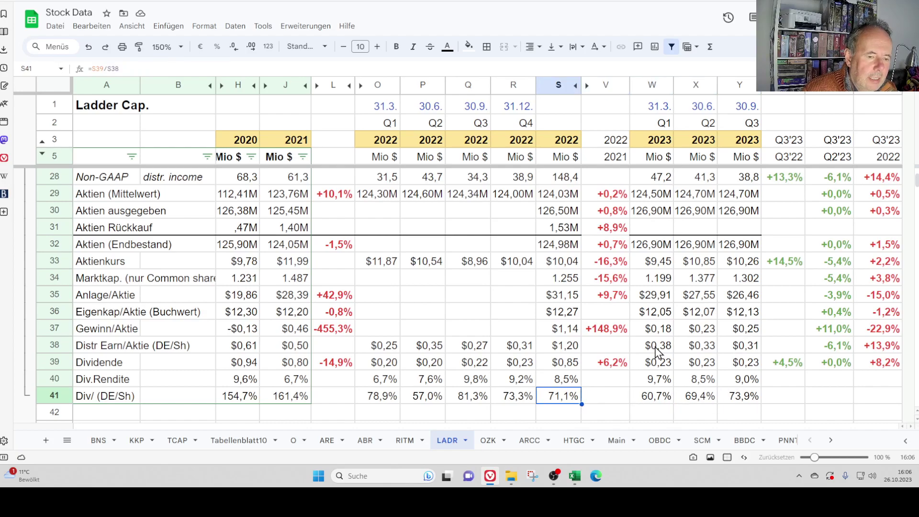
{"action": "key", "text": "Left"}
{"action": "key", "text": "Left"}
{"action": "key", "text": "Left"}
{"action": "key", "text": "Left"}
{"action": "key", "text": "Left"}
{"action": "key", "text": "Left"}
{"action": "key", "text": "Left"}
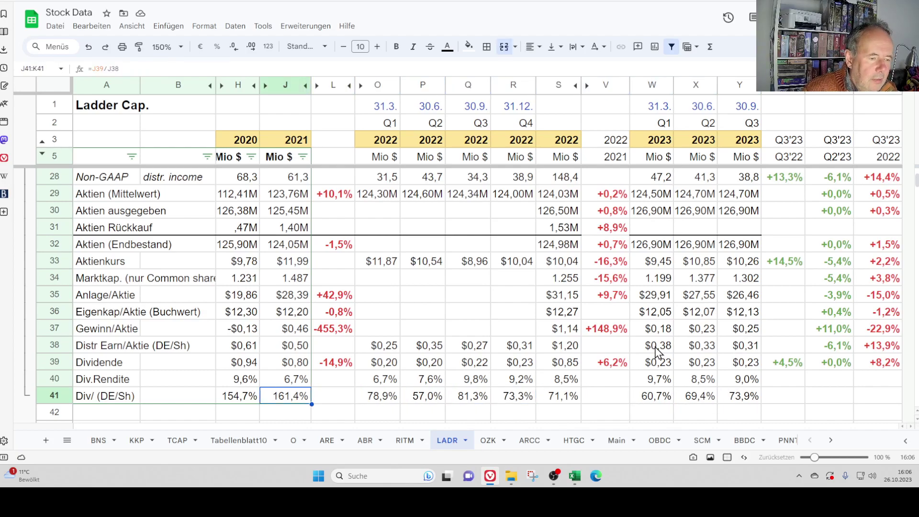
{"action": "key", "text": "Right"}
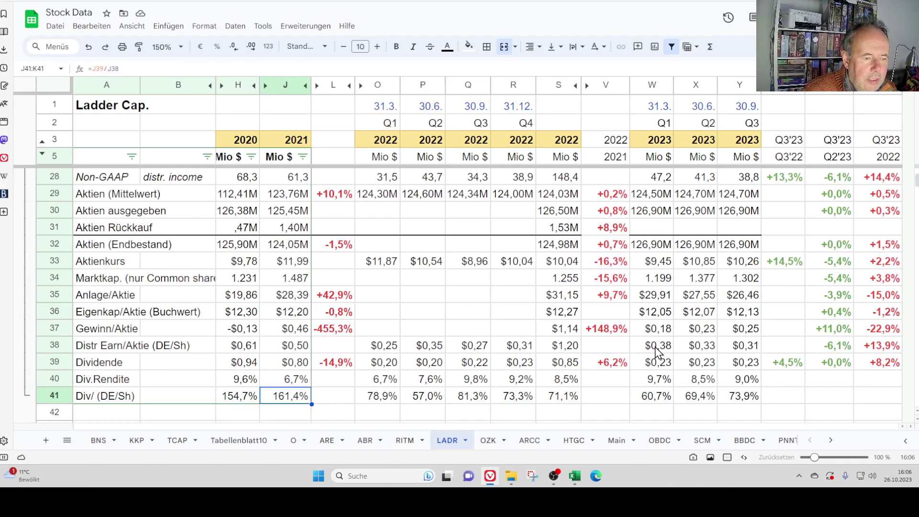
{"action": "key", "text": "Right"}
{"action": "key", "text": "Right"}
{"action": "key", "text": "Left"}
{"action": "key", "text": "Left"}
{"action": "key", "text": "Left"}
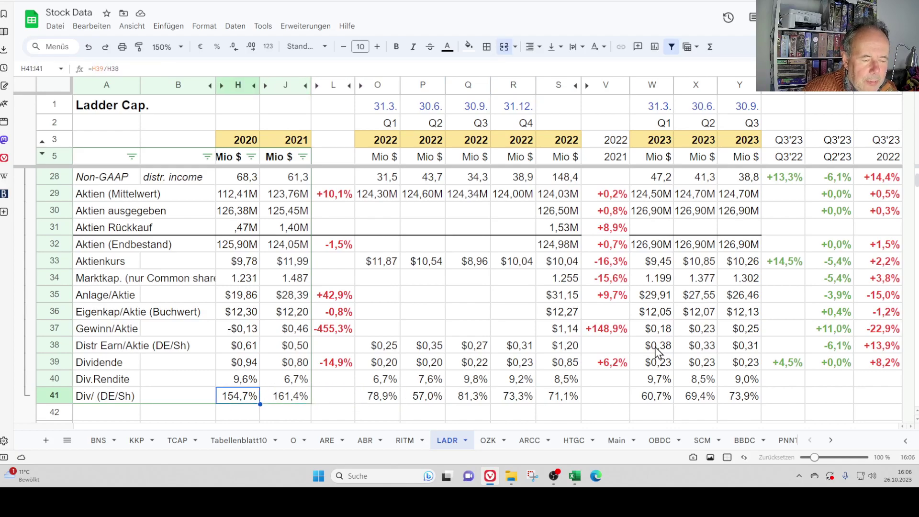
Step: Trace the Div/ (DE/Sh) payout ratio forward from 2020 to the full-year 2022 figure
{"action": "key", "text": "Right"}
{"action": "key", "text": "Right"}
{"action": "key", "text": "Right"}
{"action": "key", "text": "Right"}
{"action": "key", "text": "Right"}
{"action": "key", "text": "Right"}
{"action": "key", "text": "Right"}
{"action": "key", "text": "Right"}
{"action": "key", "text": "Right"}
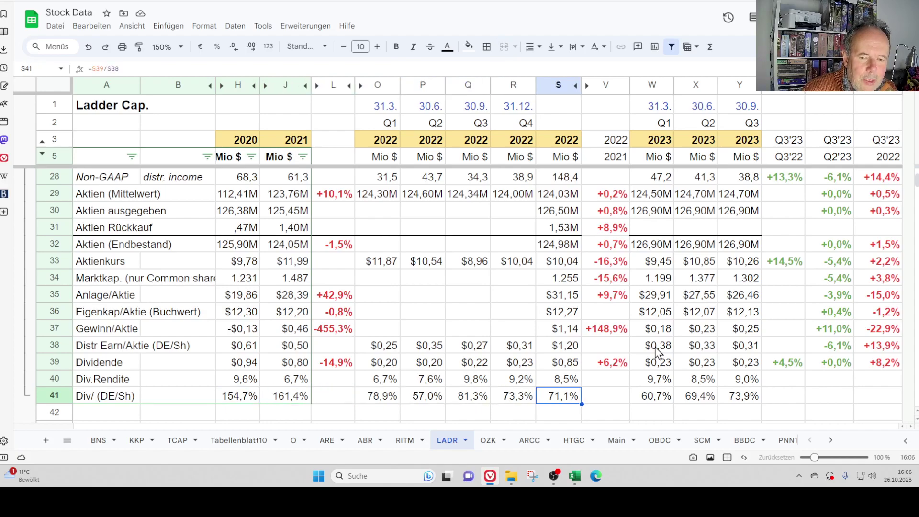